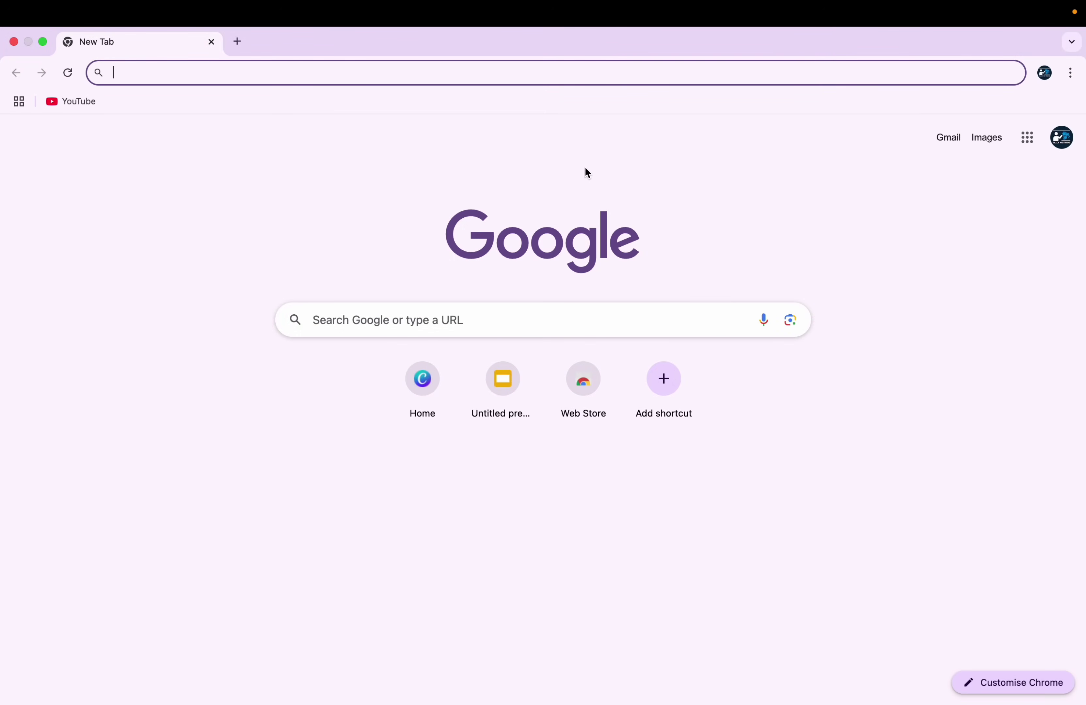
# - Load answerthis.io and sign in to reach the Ask AnswerThis page
pyautogui.write('answ')
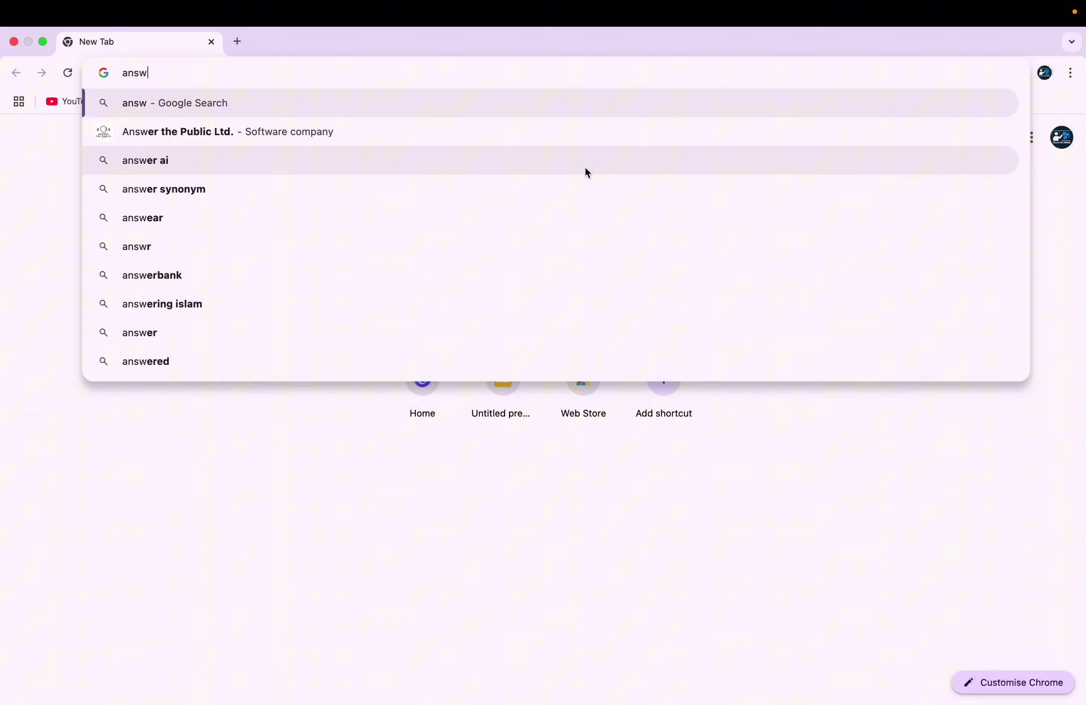
pyautogui.write('erthis.io')
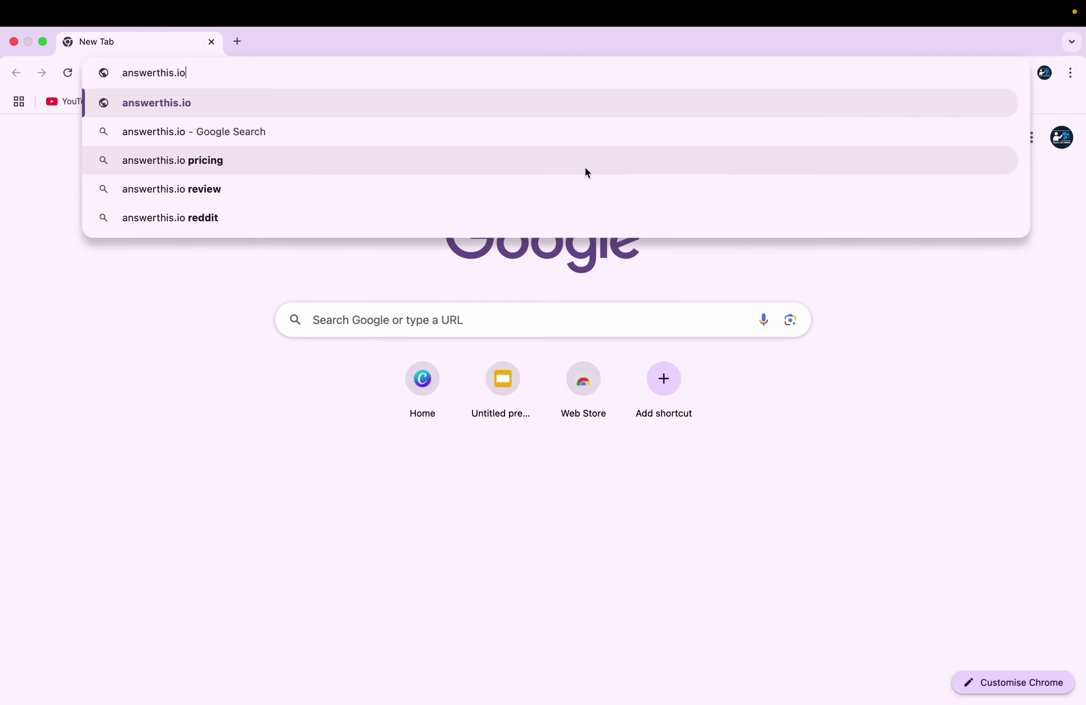
pyautogui.press('Return')
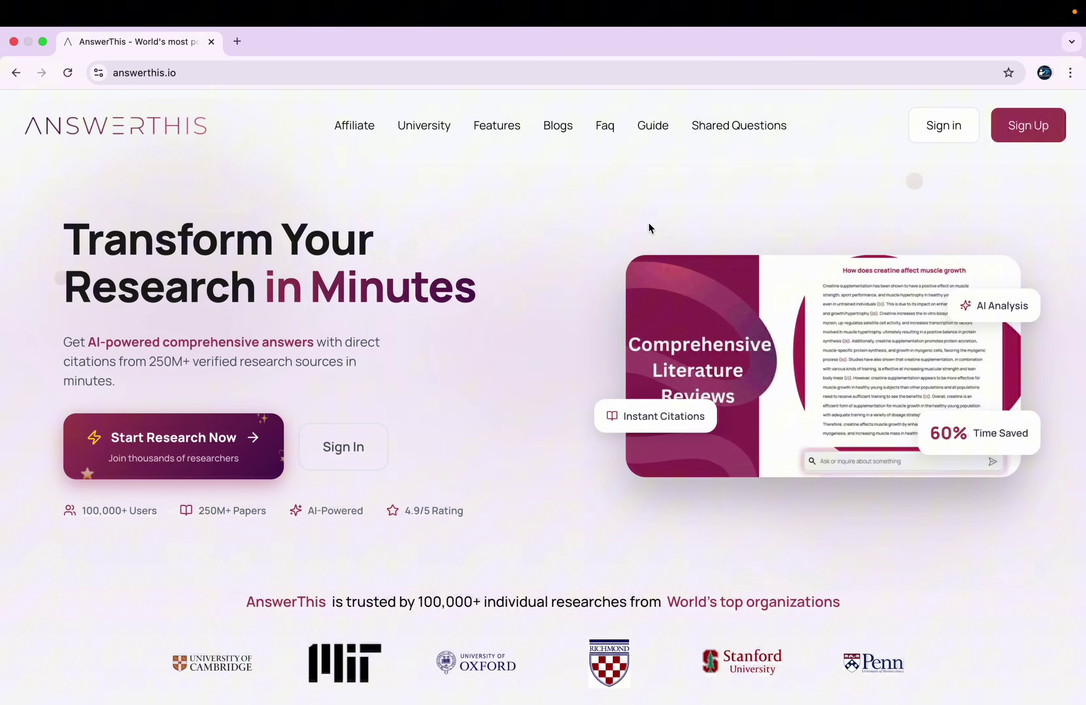
pyautogui.click(940, 132)
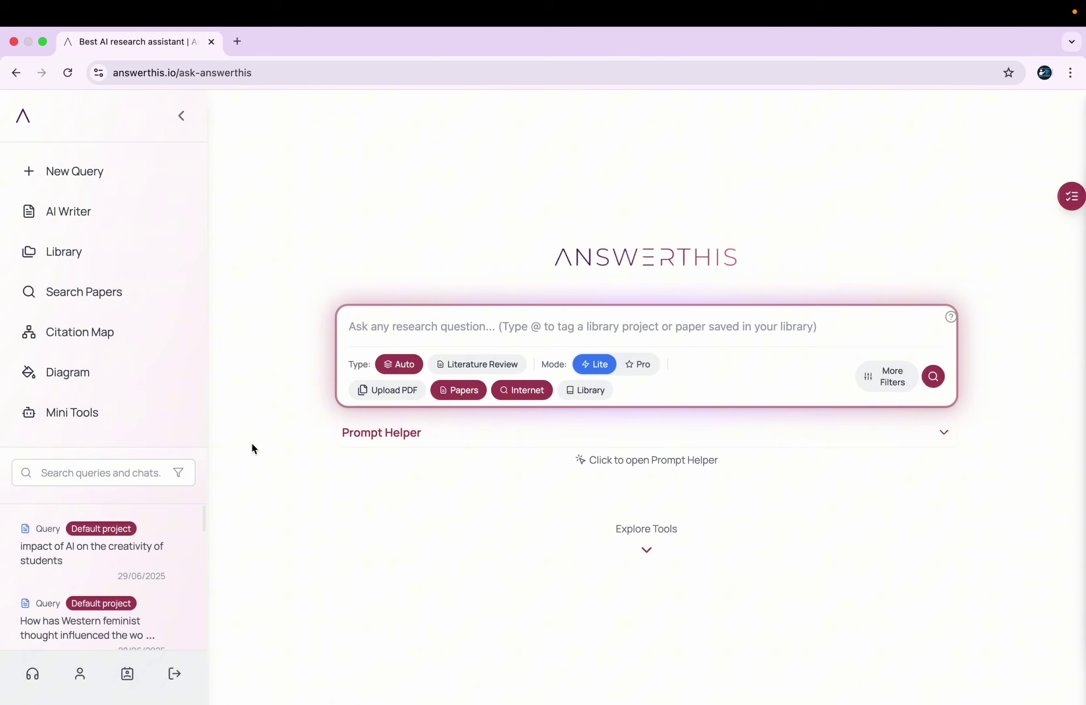
# - Switch to Pro mode and paste the question 'Role of AI in Schools'
pyautogui.click(640, 366)
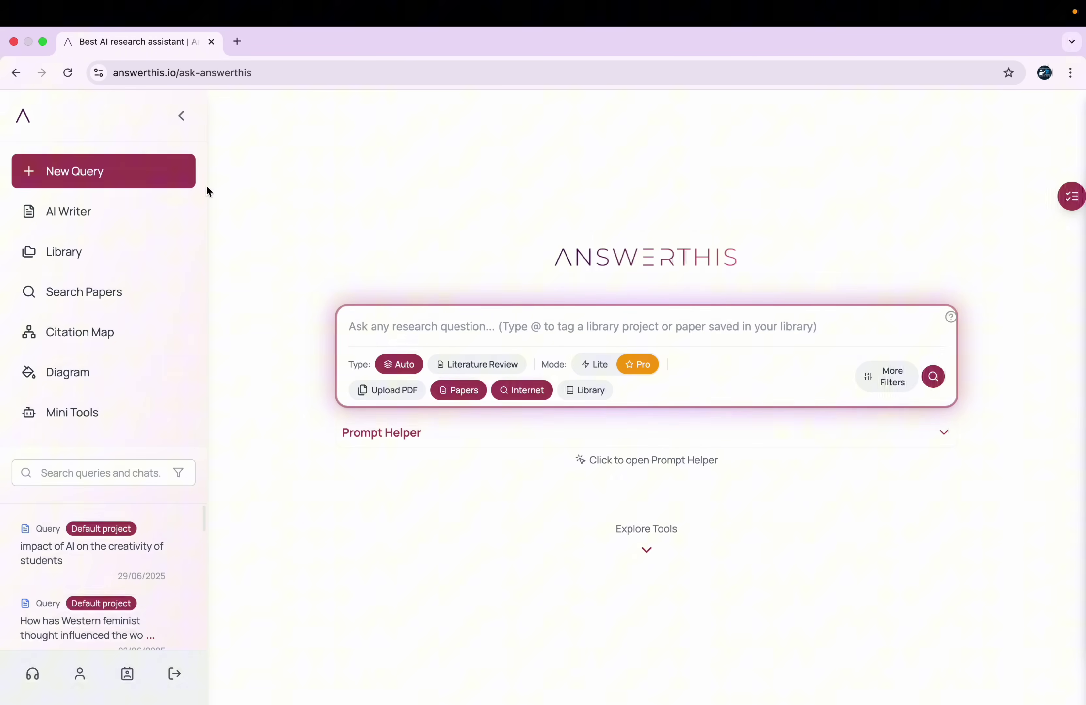
pyautogui.click(370, 331)
pyautogui.write('Role of AI in Schools')
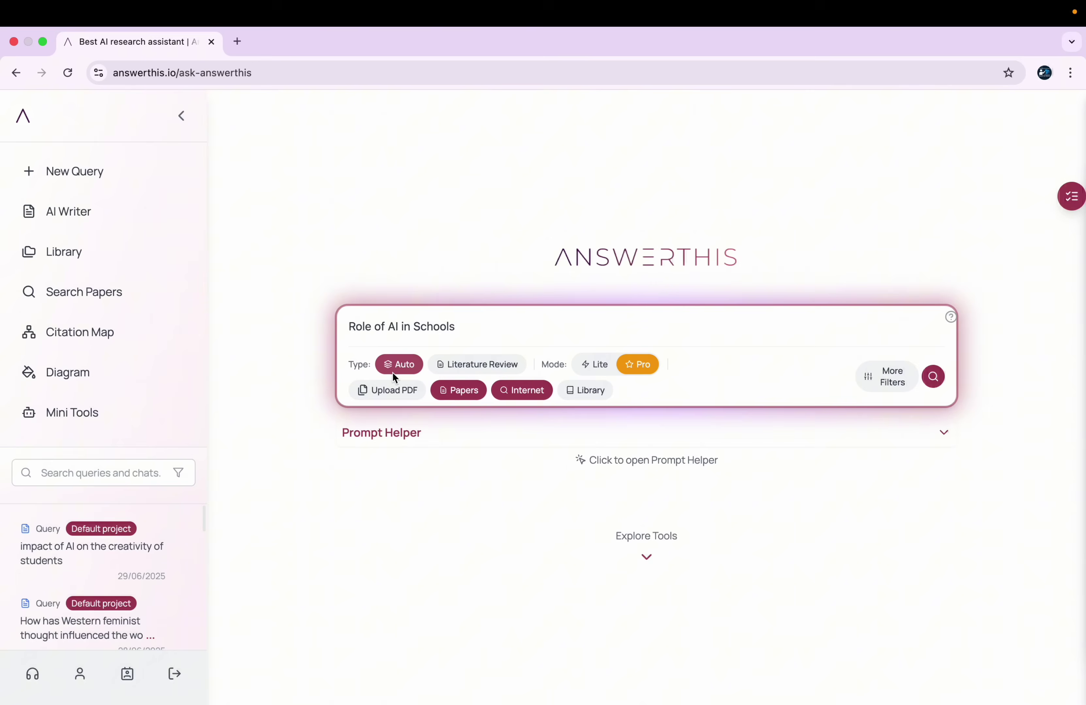
# - Set the research paper filter to a minimum of 10 citations
pyautogui.click(885, 373)
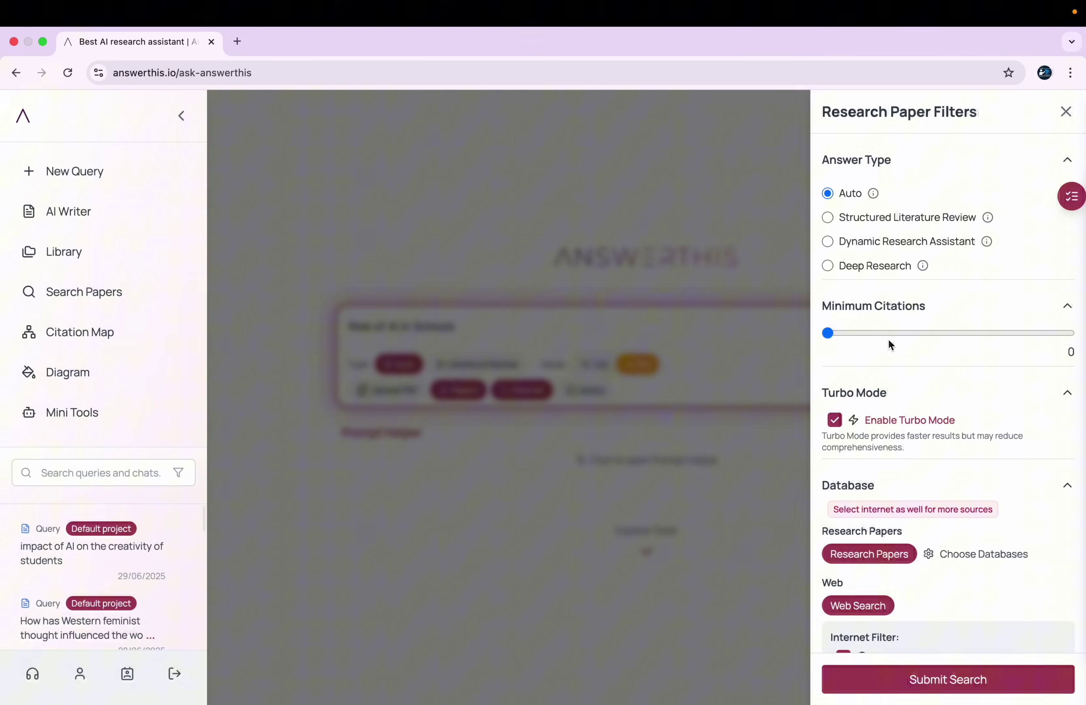
pyautogui.click(947, 333)
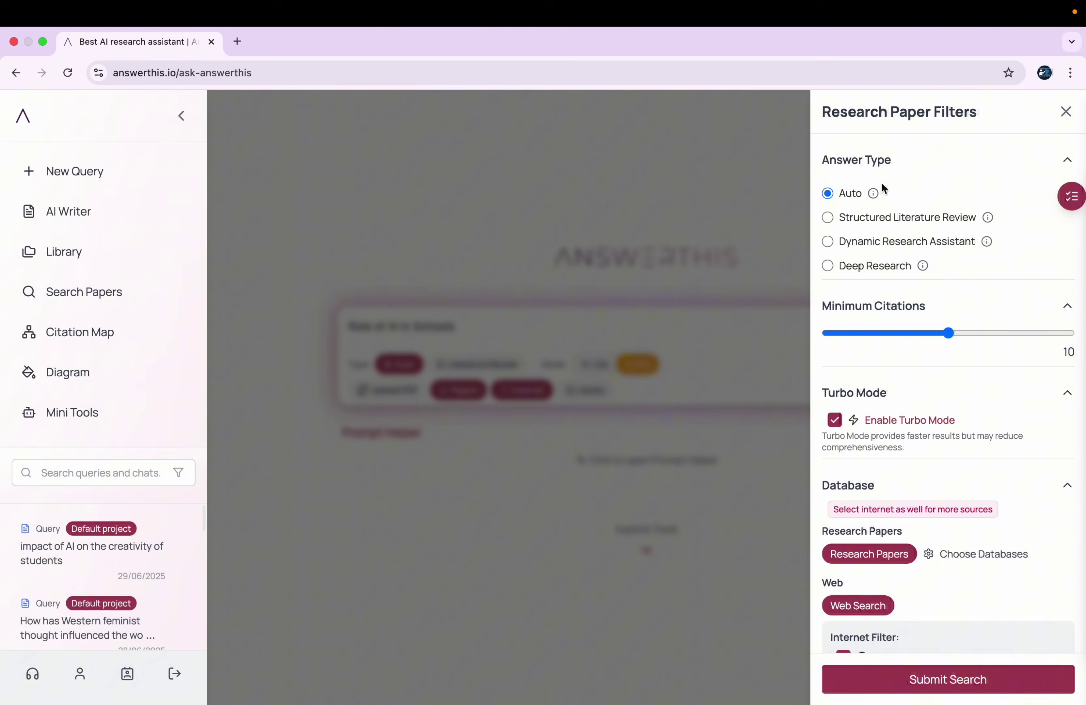
pyautogui.scroll(-2, 886, 320)
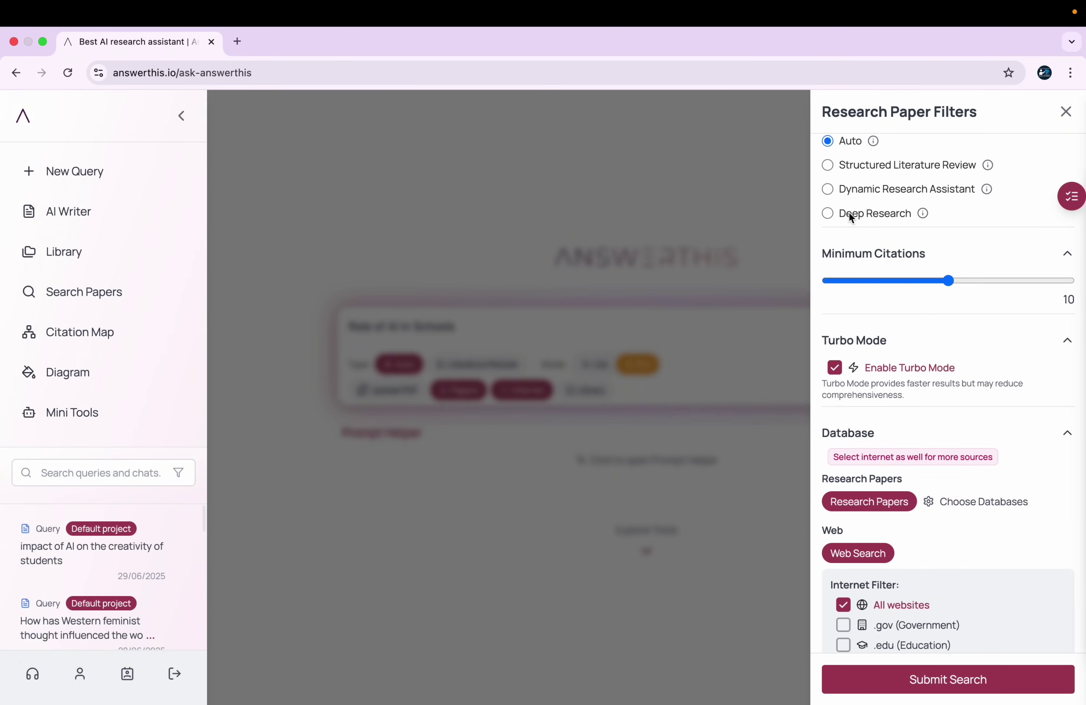
pyautogui.scroll(-10, 891, 395)
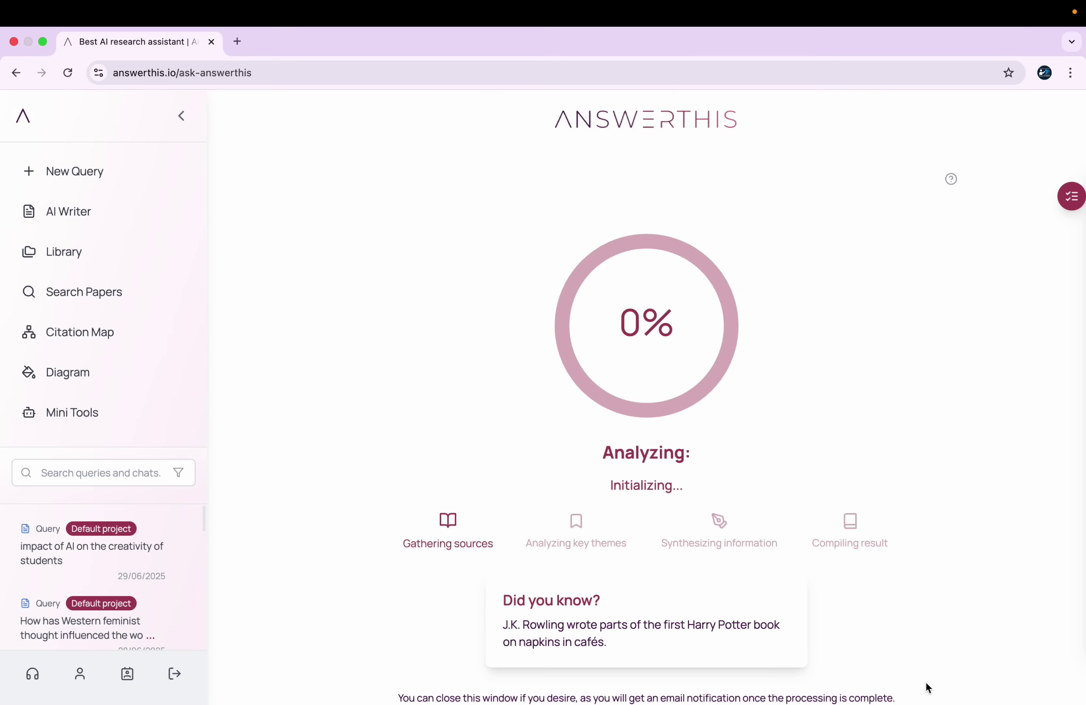
# - Submit the filtered search and switch the answer's citations from Chicago to APA
pyautogui.click(927, 683)
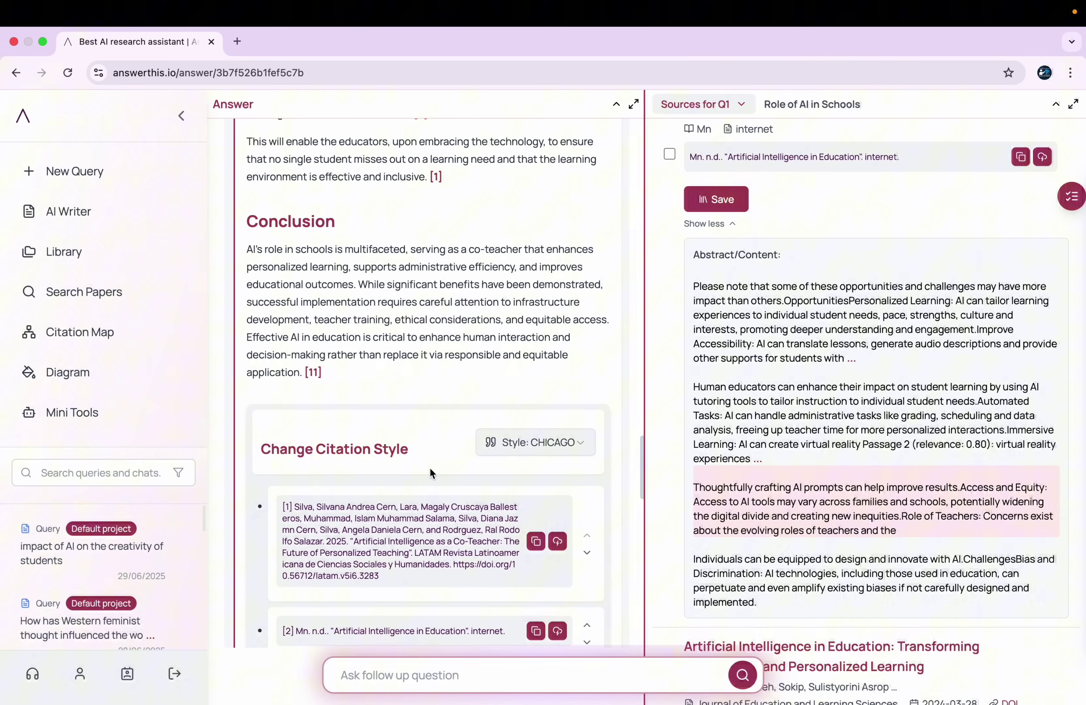
pyautogui.click(546, 443)
pyautogui.click(499, 474)
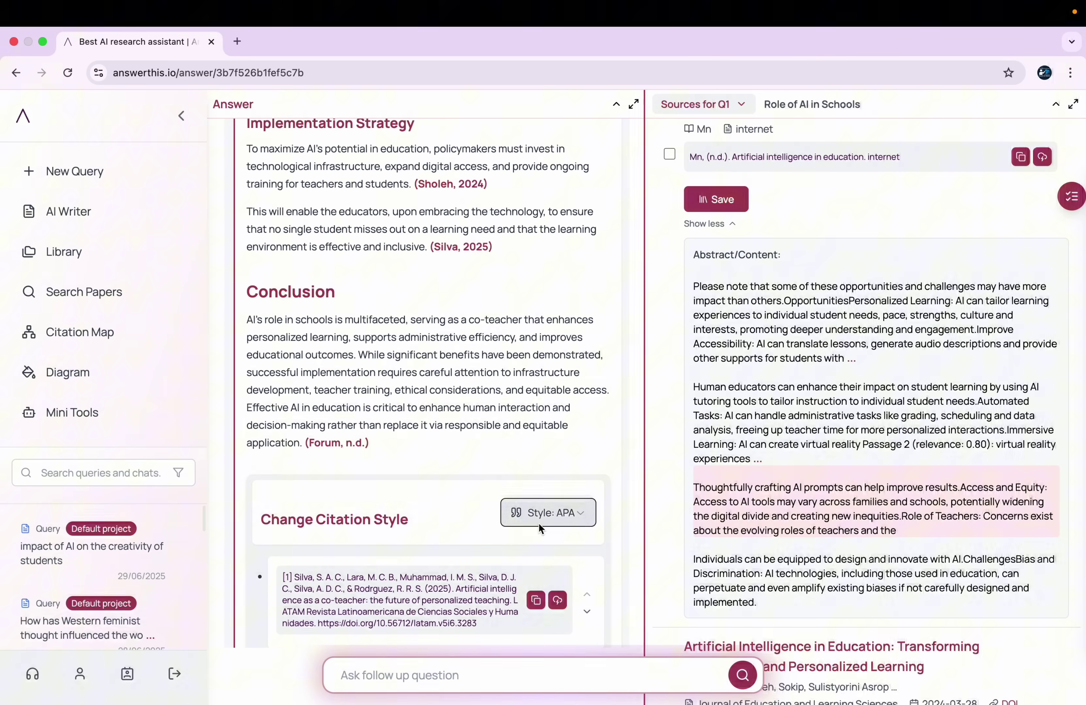
# - Filter sources to those with PDFs and save 'Artificial Intelligence in Education' to the library
pyautogui.scroll(15, 464, 406)
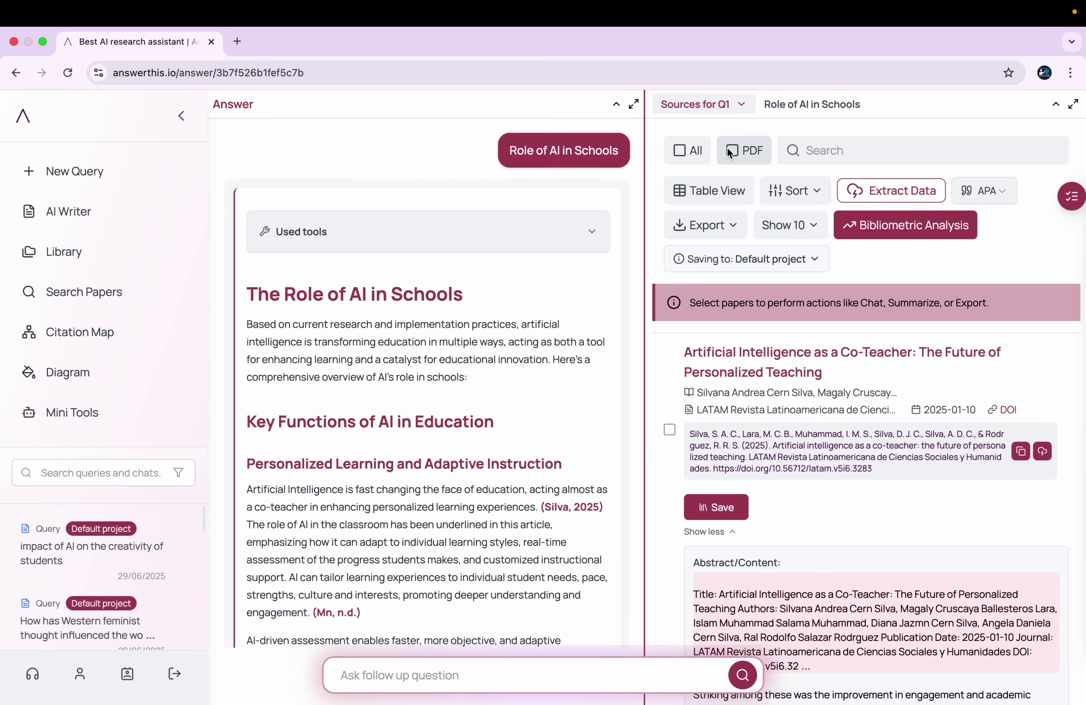
pyautogui.click(733, 153)
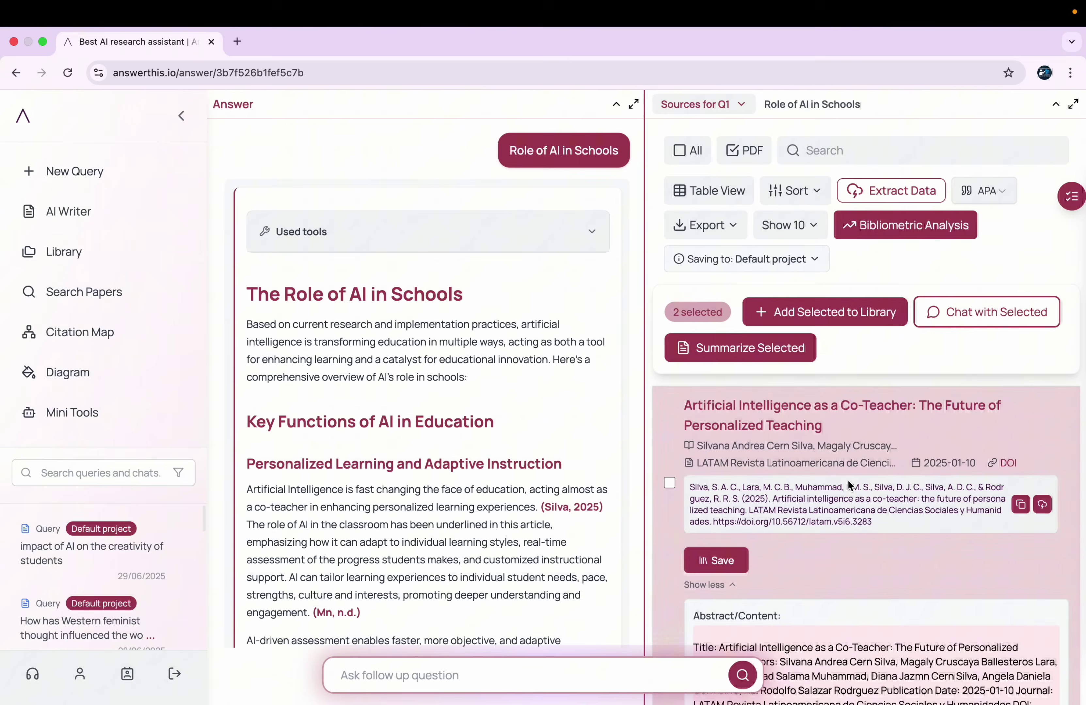
pyautogui.scroll(-3, 847, 507)
pyautogui.scroll(-12, 848, 508)
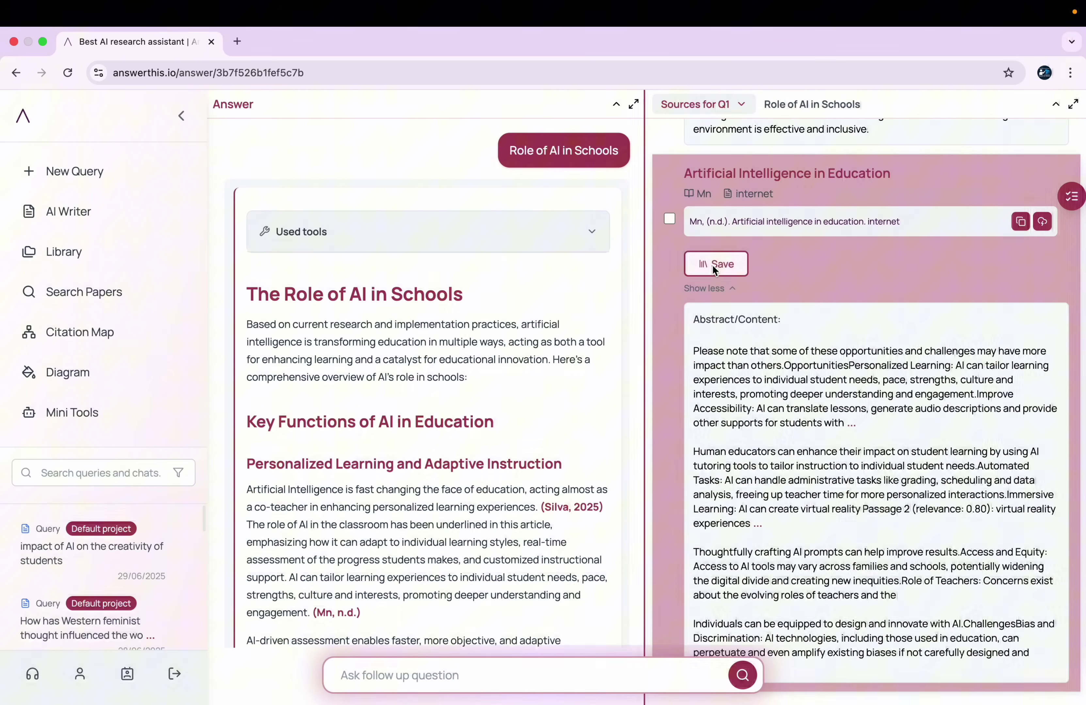
pyautogui.click(720, 265)
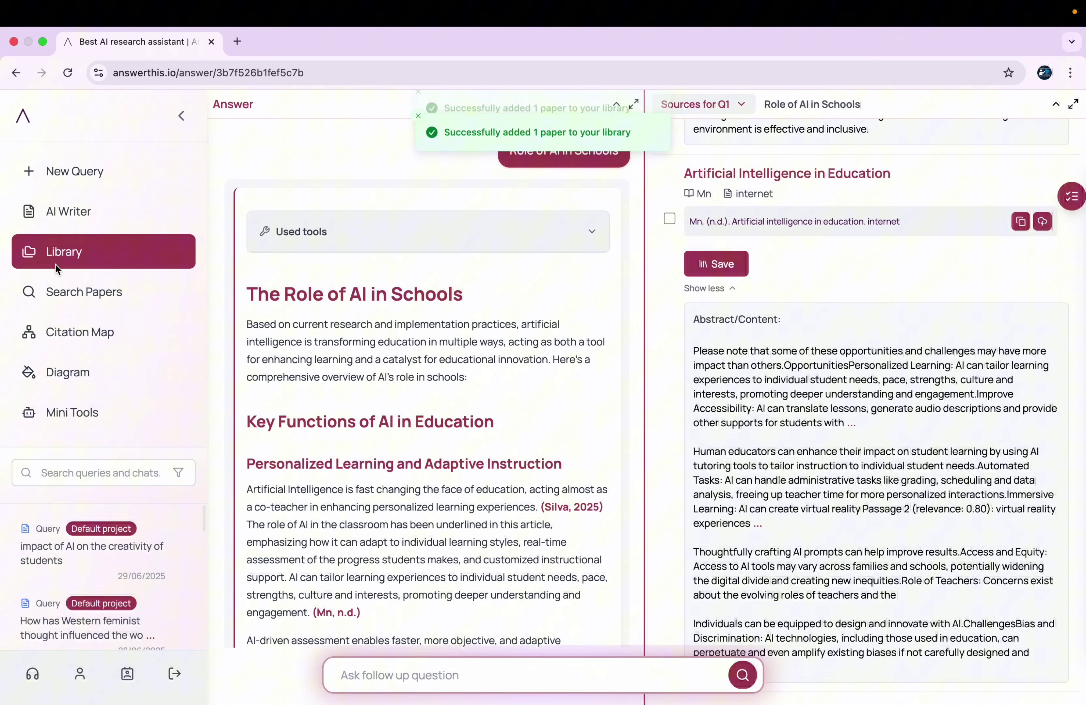
pyautogui.scroll(-1, 733, 401)
pyautogui.scroll(-15, 733, 404)
pyautogui.scroll(-20, 308, 292)
pyautogui.scroll(5, 352, 277)
pyautogui.scroll(-8, 354, 280)
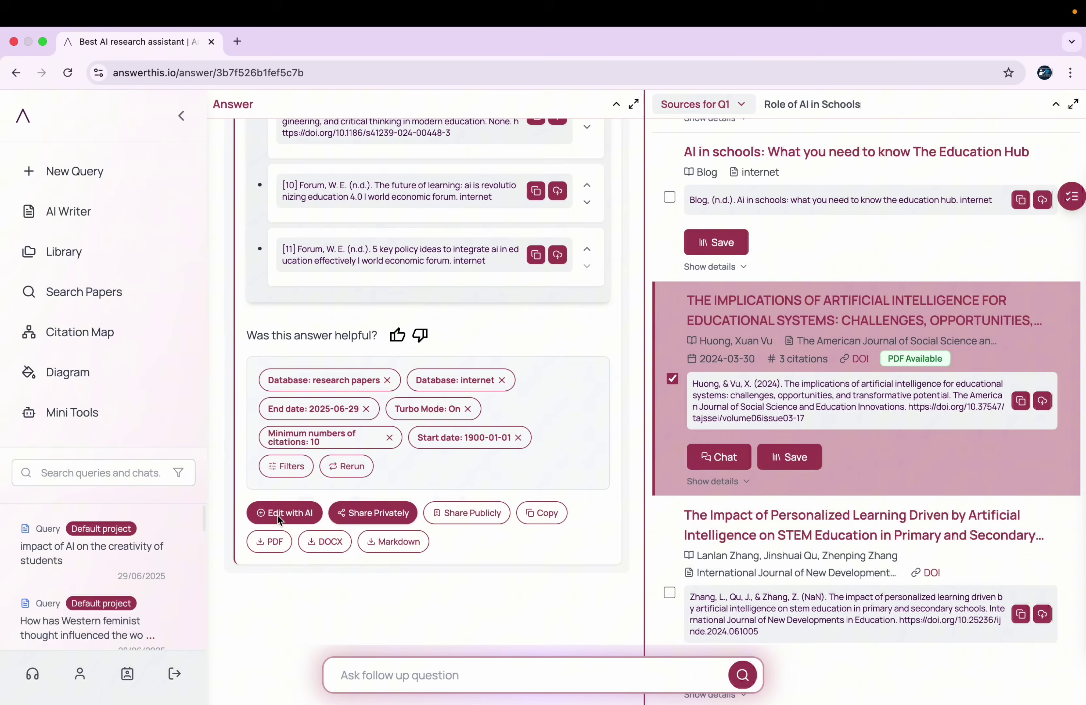
pyautogui.scroll(10, 401, 334)
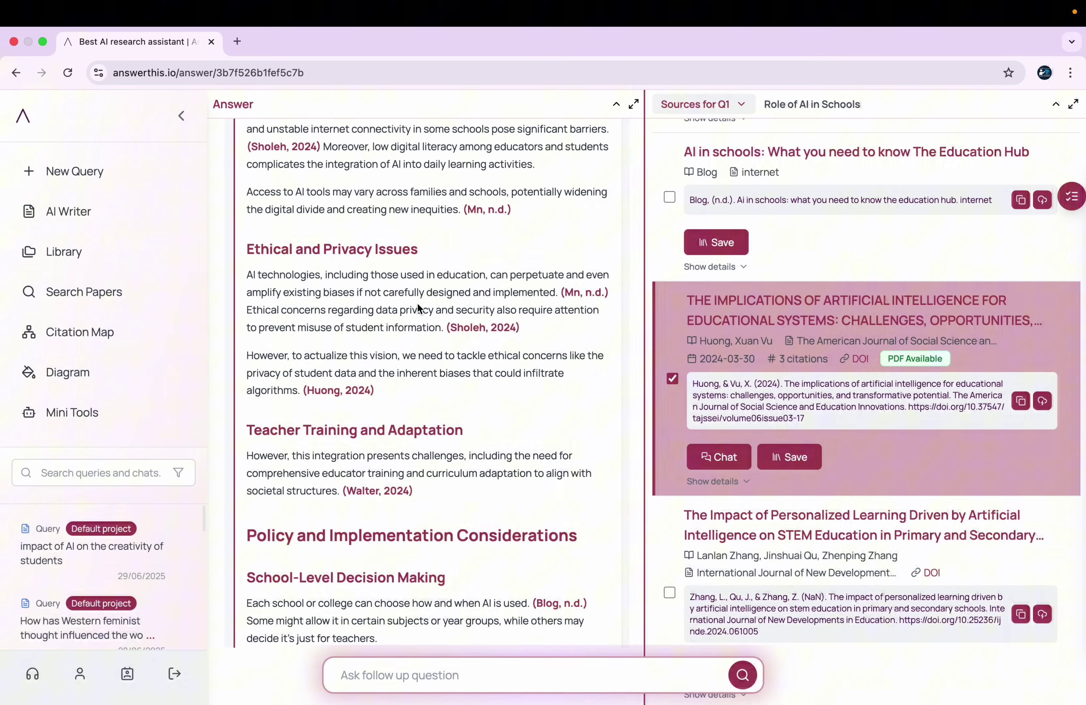
pyautogui.scroll(-10, 421, 300)
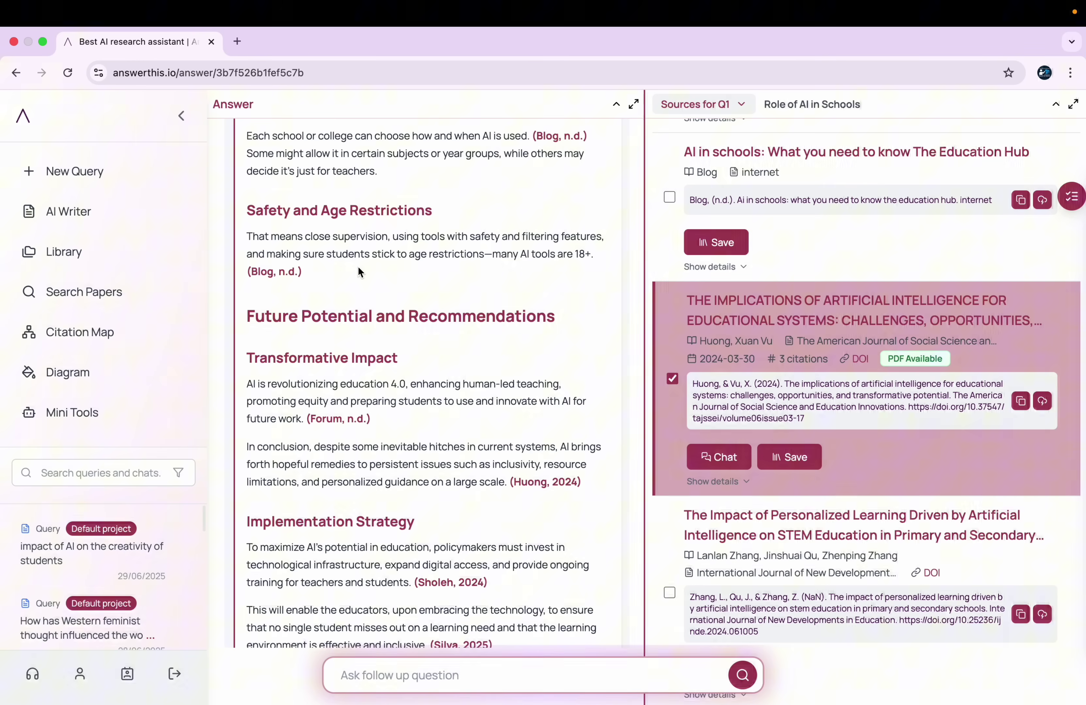
pyautogui.scroll(-20, 449, 304)
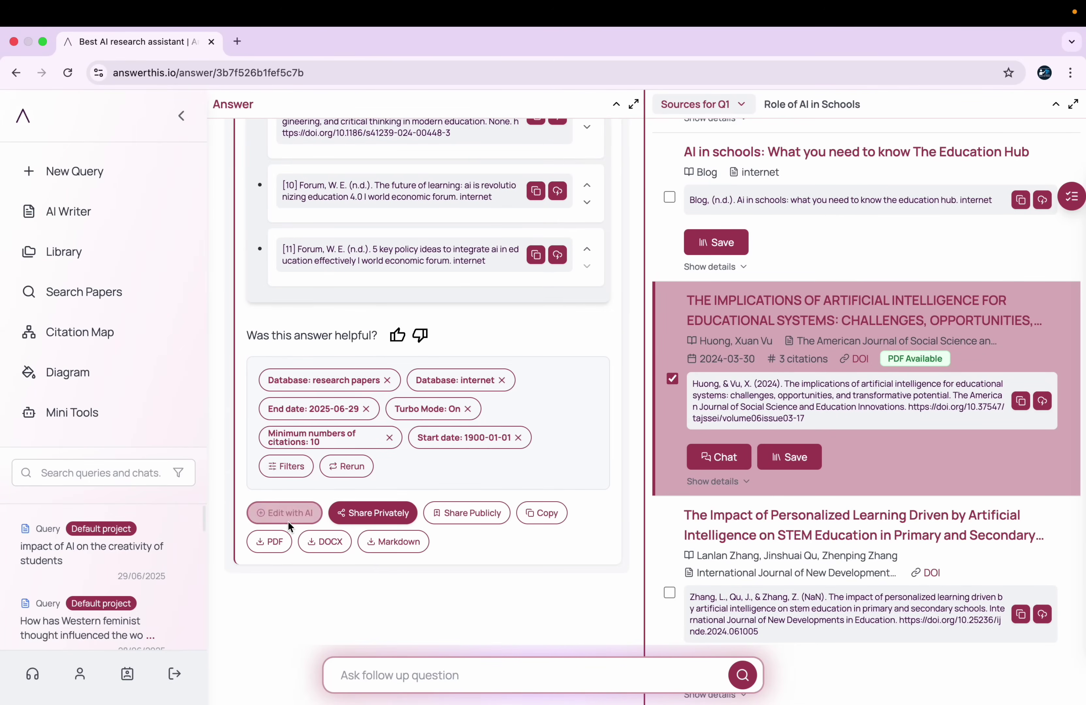
# - Convert the answer into an AI Writer document and rephrase the text from 'Based' to '(Mn, n.d.)'
pyautogui.click(286, 517)
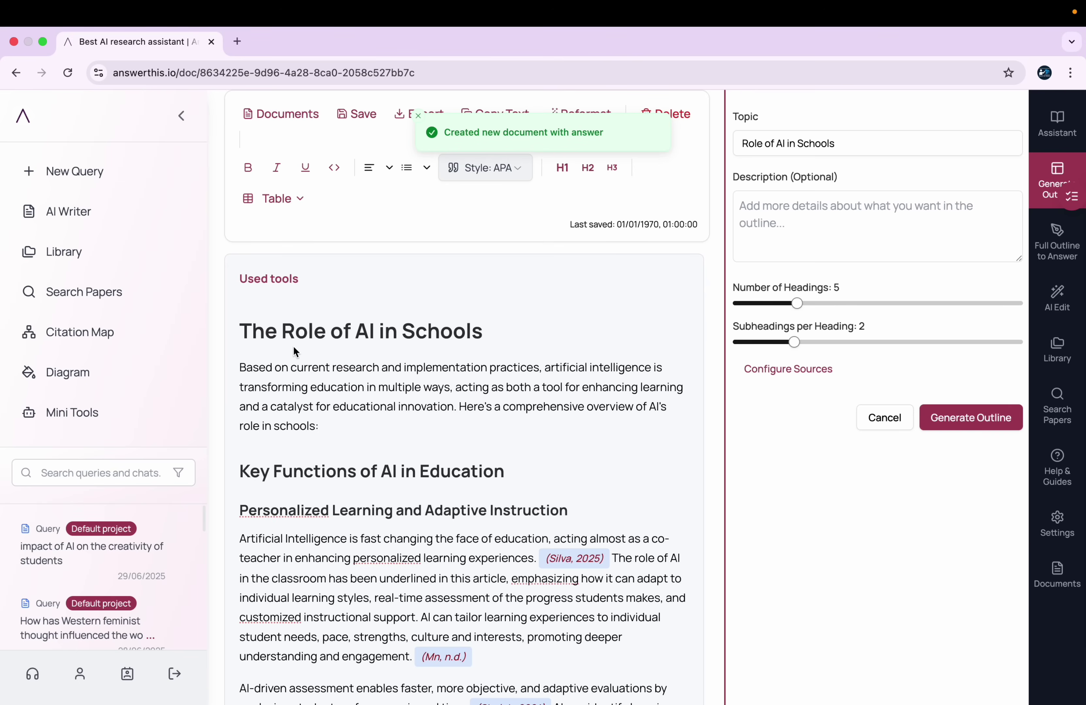
pyautogui.scroll(-1, 287, 338)
pyautogui.click(242, 326)
pyautogui.moveTo(239, 320); pyautogui.dragTo(472, 612)
pyautogui.scroll(1, 461, 444)
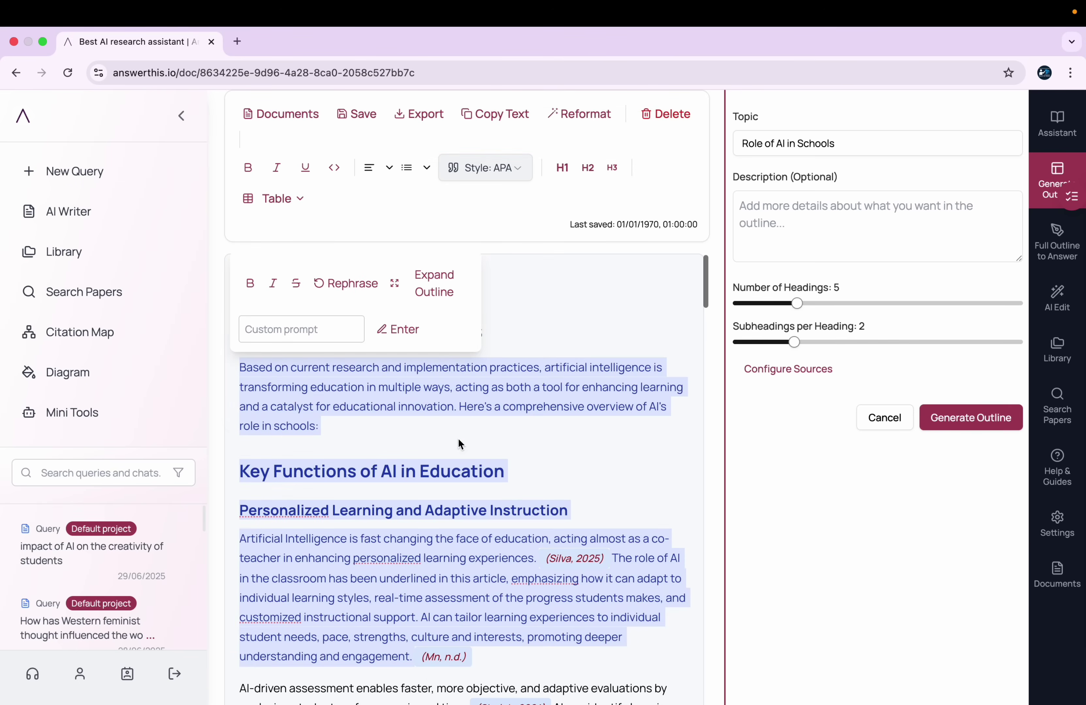
pyautogui.click(345, 282)
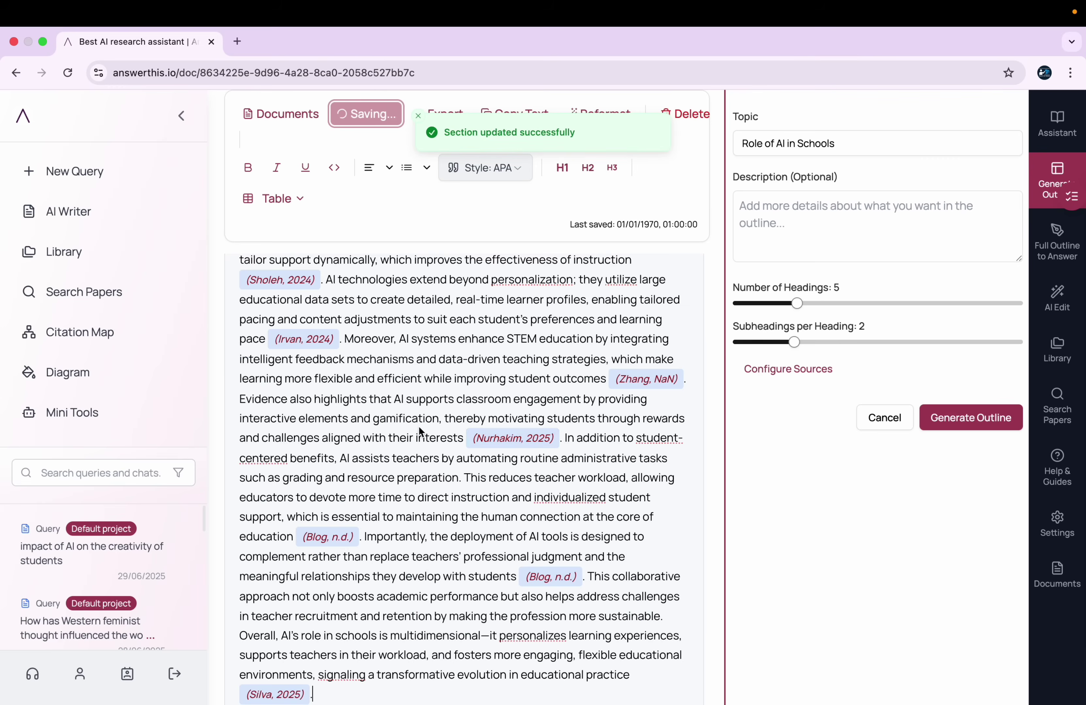
pyautogui.scroll(10, 400, 425)
pyautogui.scroll(-4, 399, 428)
pyautogui.scroll(-1, 399, 428)
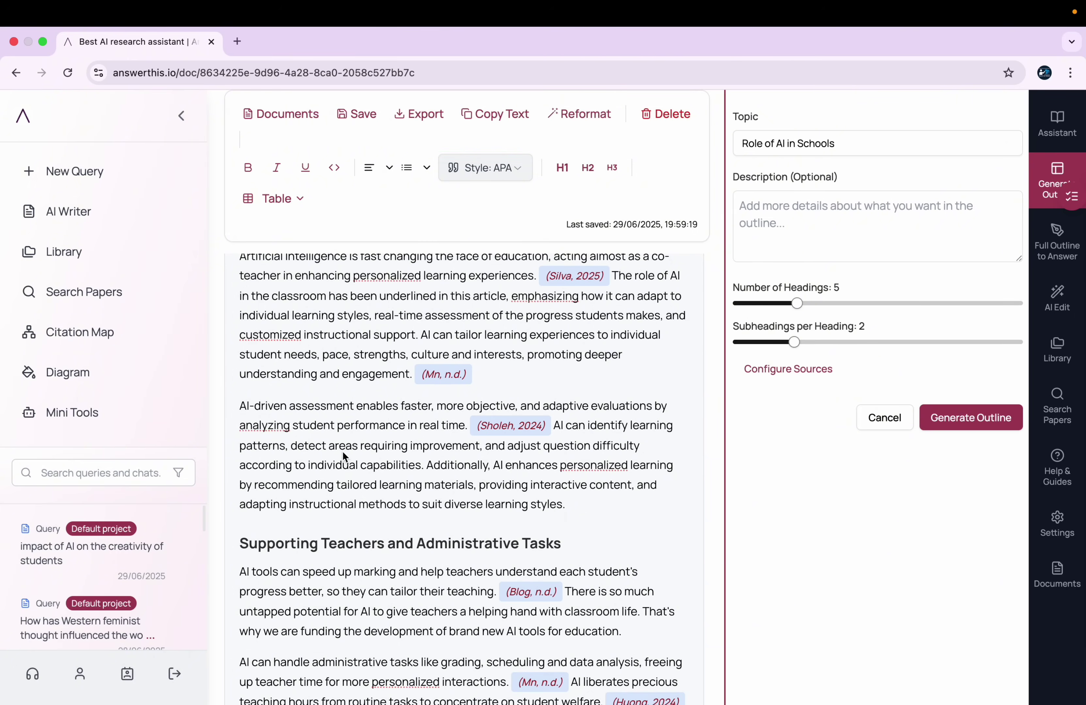
pyautogui.scroll(-7, 342, 451)
# - Expand the 'AI can handle administrative tasks' paragraph with Expand Outline
pyautogui.scroll(1, 459, 454)
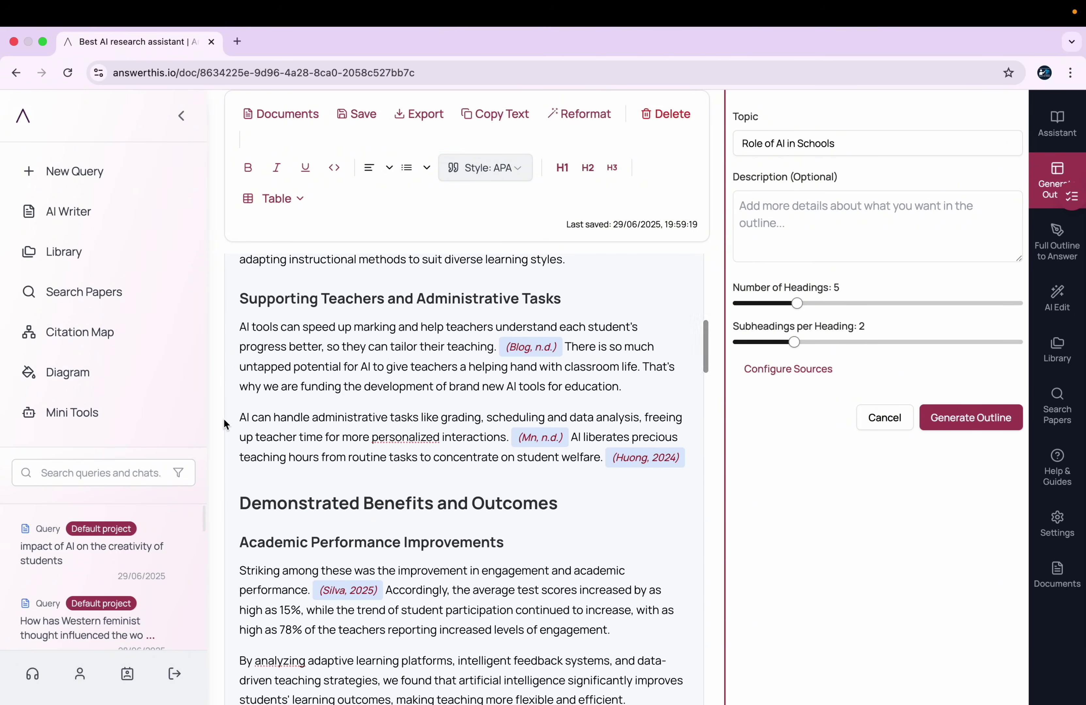
pyautogui.click(238, 420)
pyautogui.moveTo(238, 421); pyautogui.dragTo(592, 475)
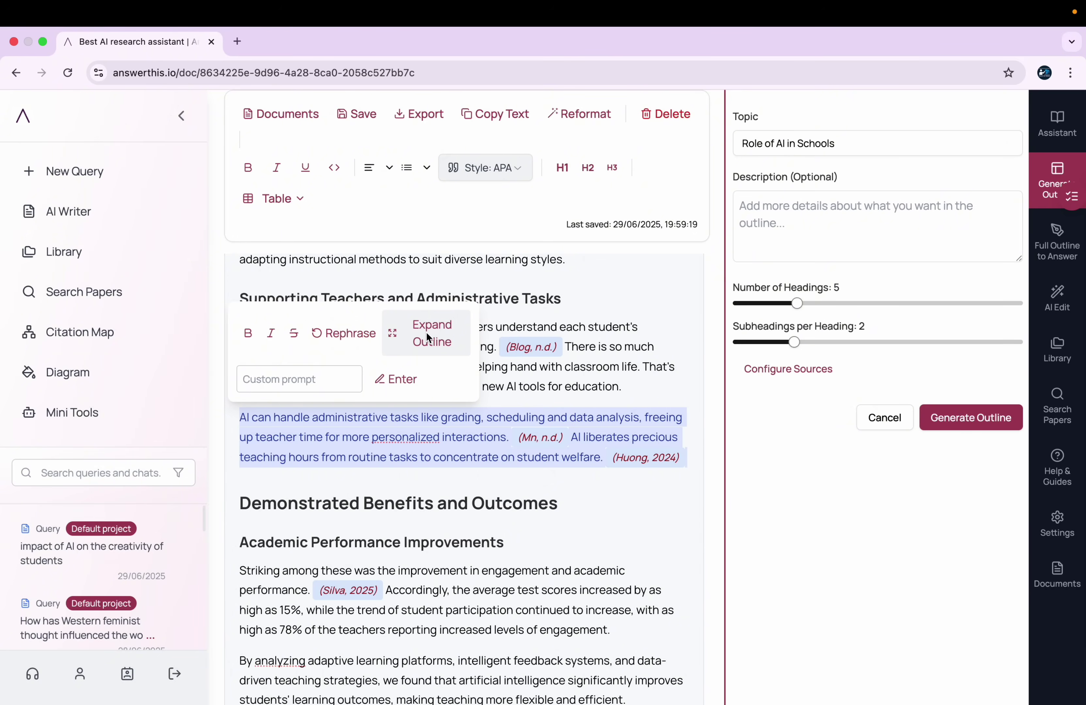
pyautogui.click(427, 338)
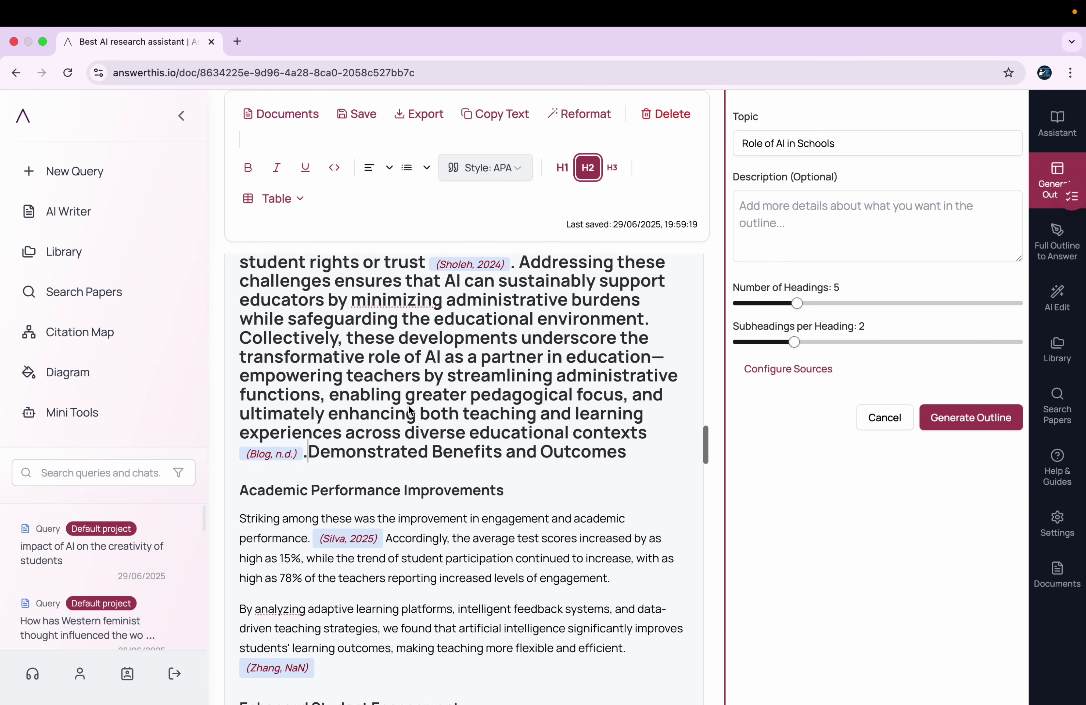
# - Try 7 outline headings for the whole document, revert to 5, and add a line after 'styles.'
pyautogui.scroll(15, 411, 409)
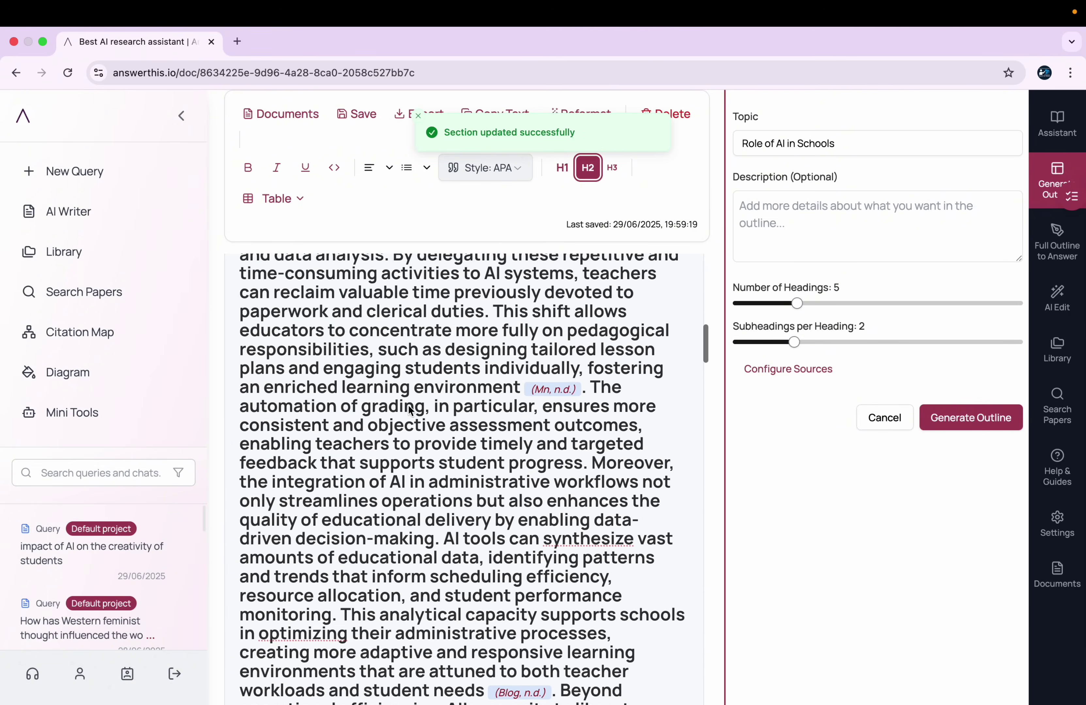
pyautogui.scroll(5, 411, 409)
pyautogui.press('super+a')
pyautogui.click(827, 304)
pyautogui.click(799, 304)
pyautogui.scroll(-1, 568, 336)
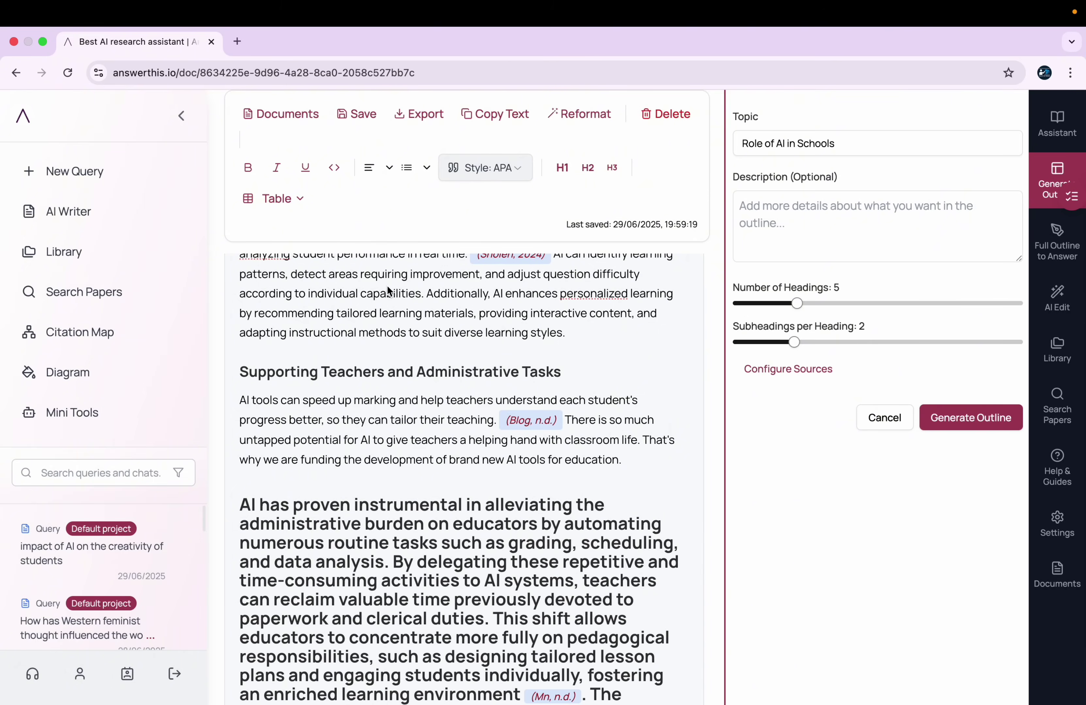
pyautogui.press('Return')
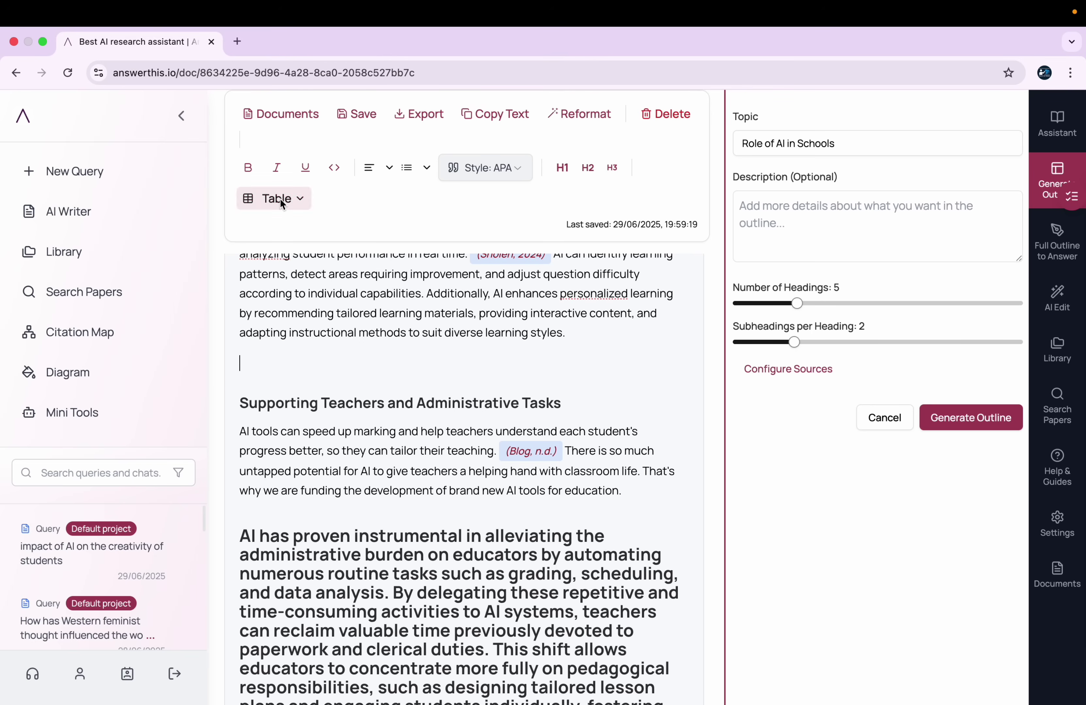
# - Insert a 3x3 table after the learning-styles paragraph with 'Is AI helpful?' in the first cell
pyautogui.click(280, 199)
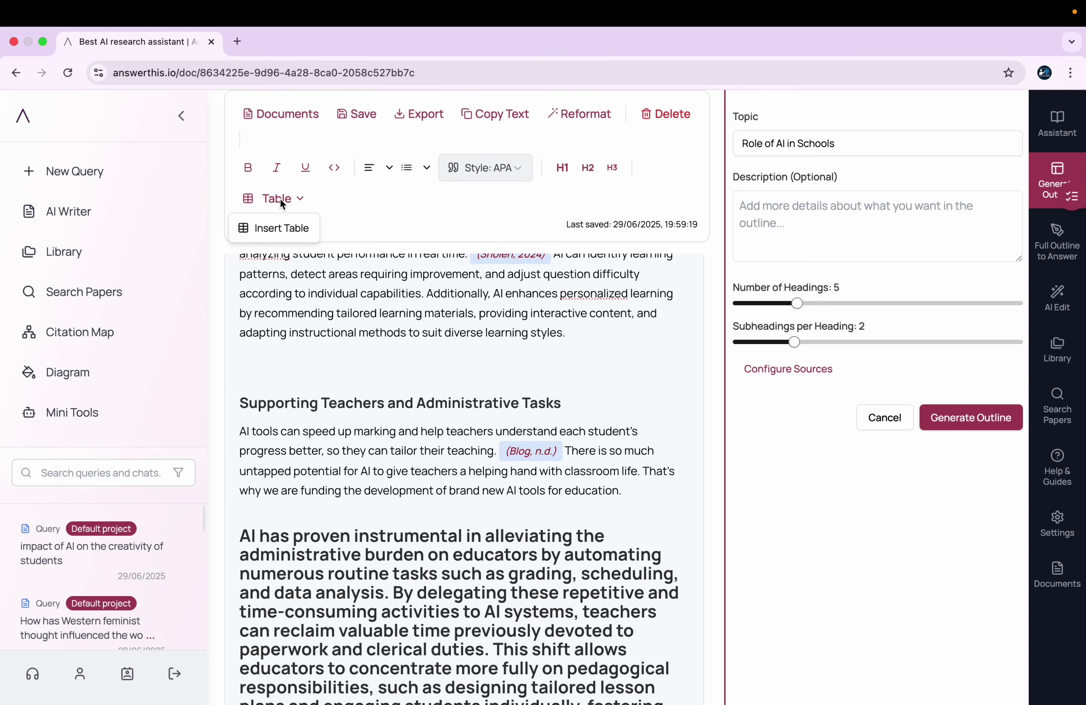
pyautogui.click(271, 227)
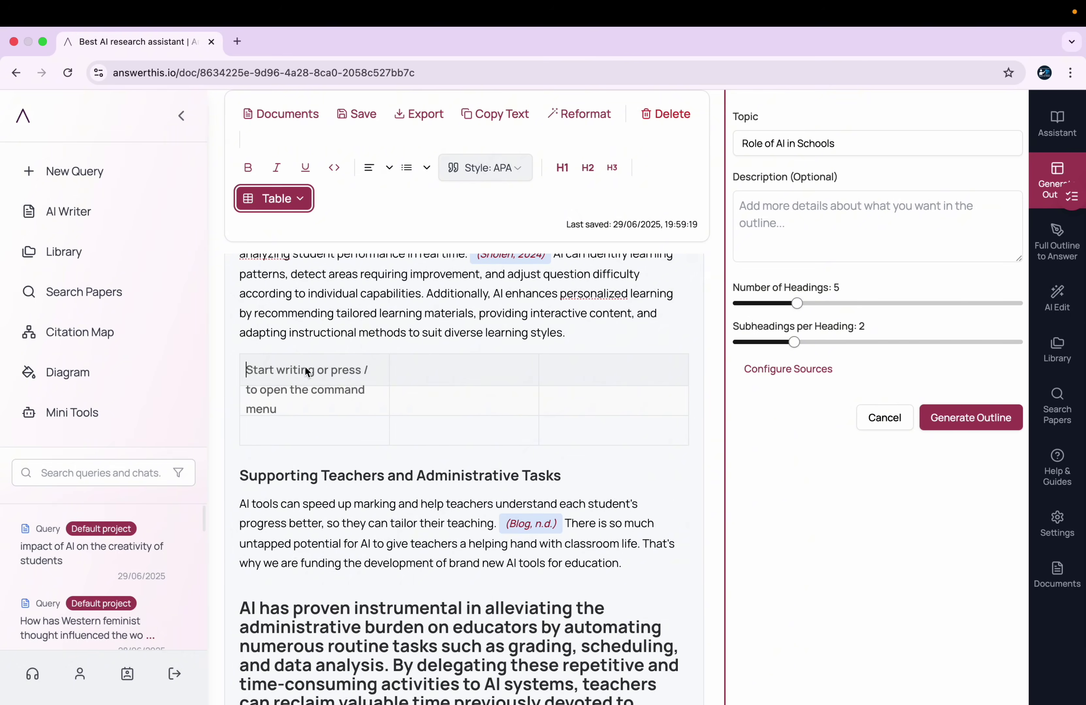
pyautogui.write('Is')
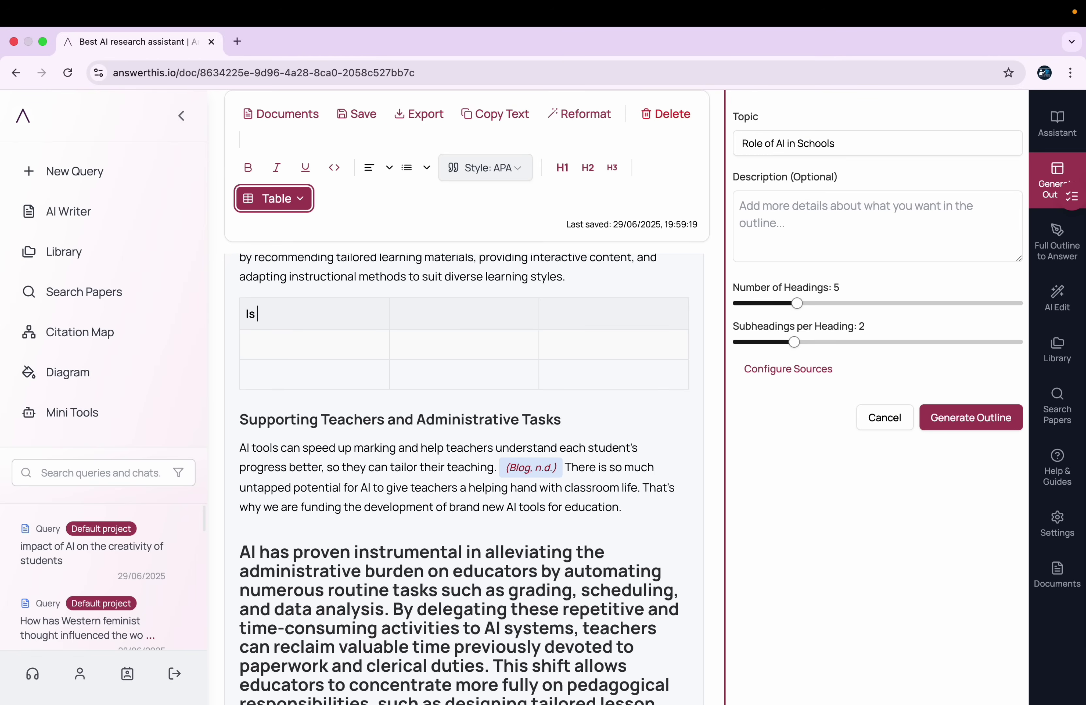
pyautogui.write('elpful?')
pyautogui.click(294, 338)
pyautogui.write('/')
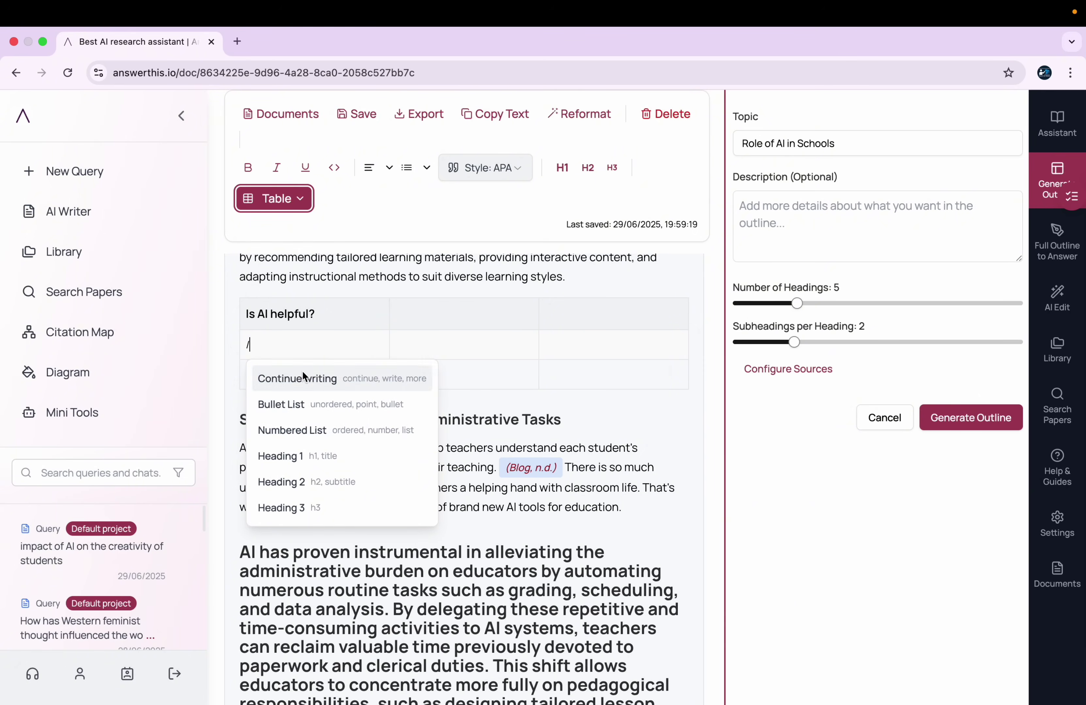
pyautogui.press('BackSpace')
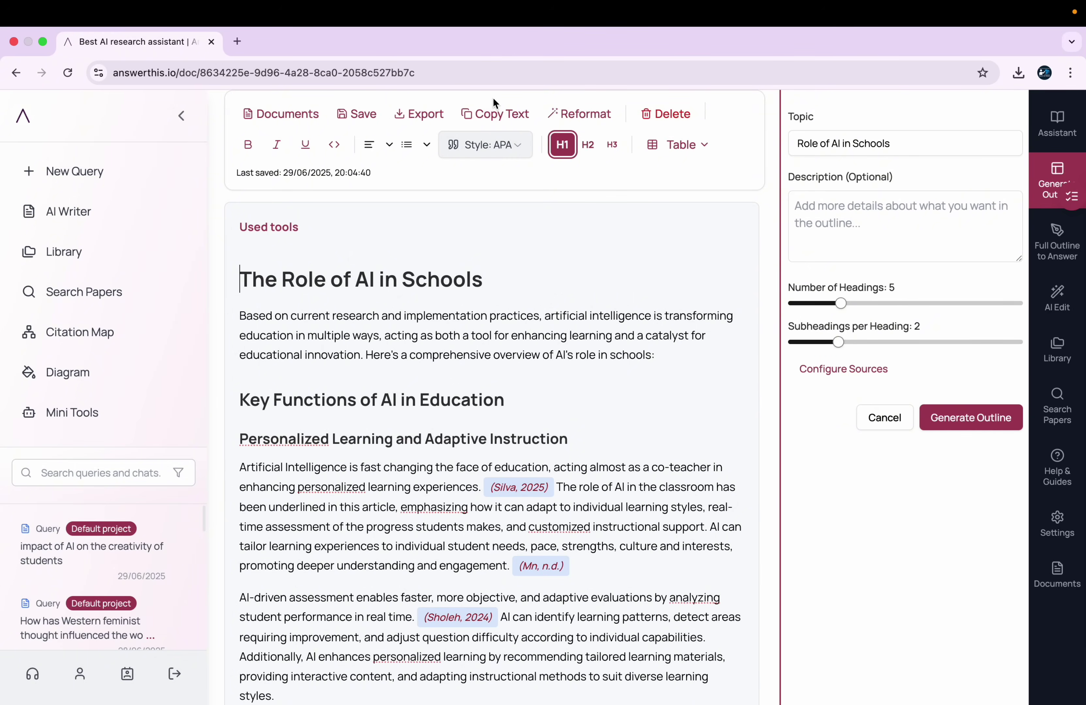
# - Download the document as a 198 KB PDF and return to the blank New Query page
pyautogui.click(649, 355)
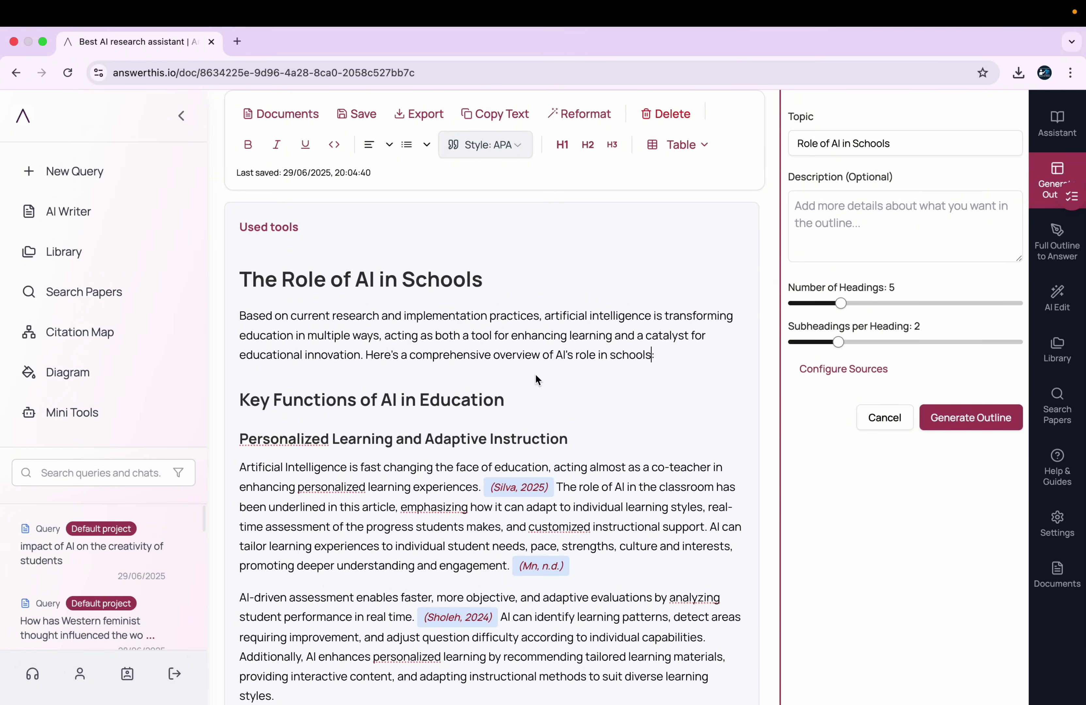
pyautogui.click(414, 113)
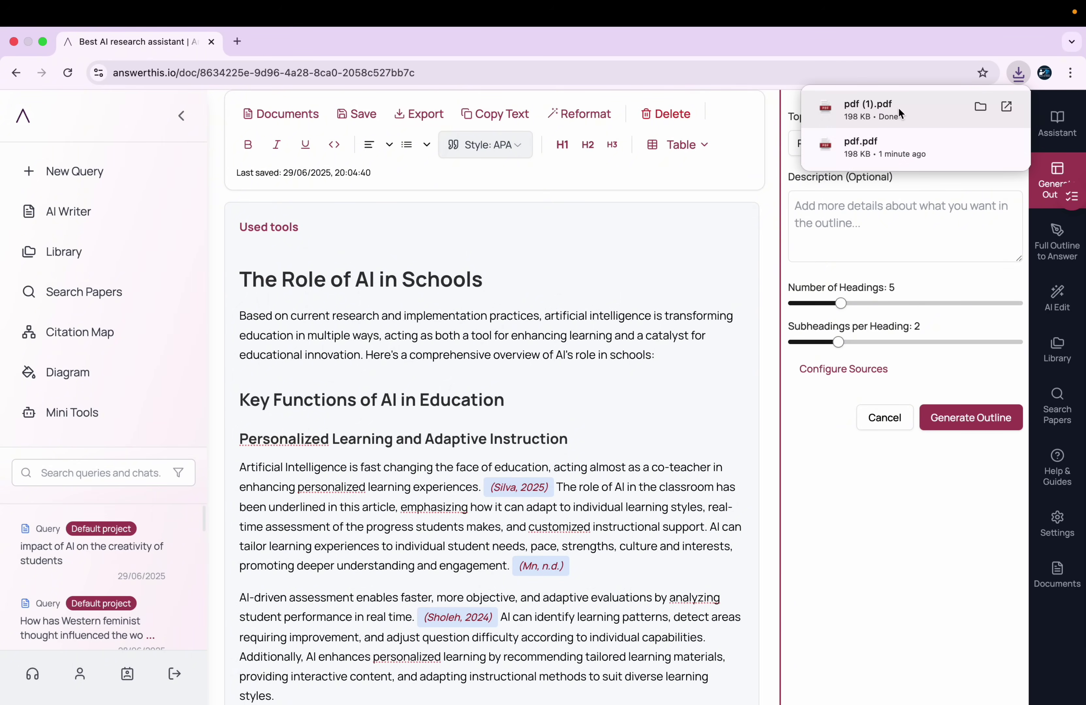
pyautogui.click(1022, 73)
pyautogui.scroll(-15, 548, 266)
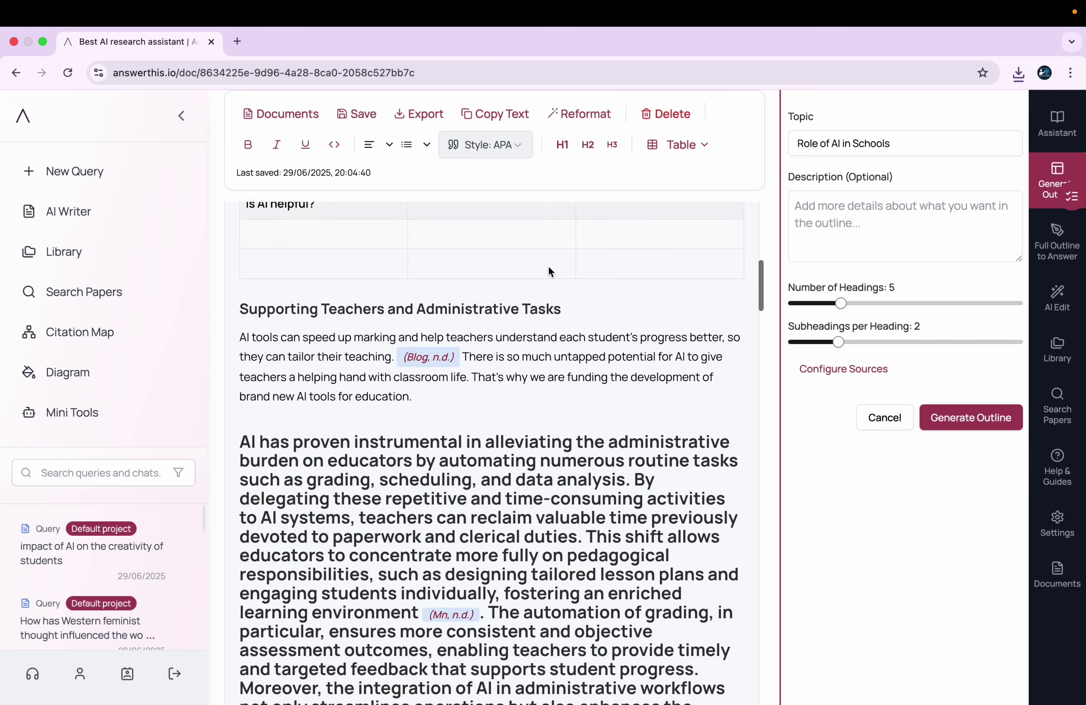
pyautogui.click(185, 169)
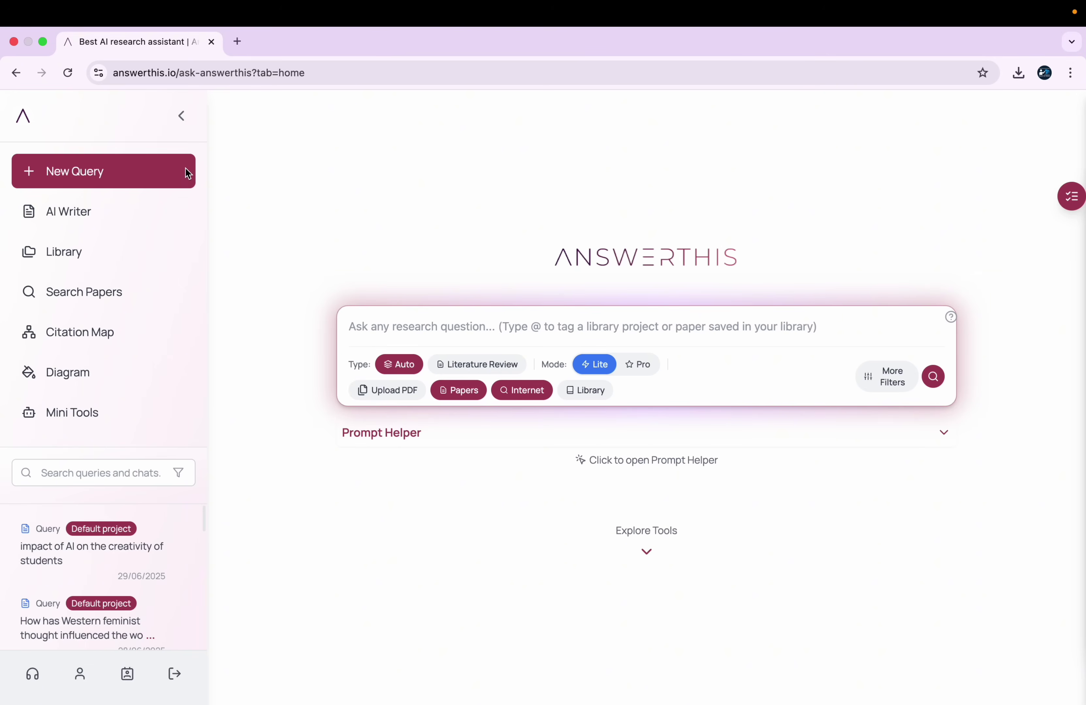
# - Open Research Gap Finder from Mini Tools and submit the 'Education in eastern world' request
pyautogui.click(71, 418)
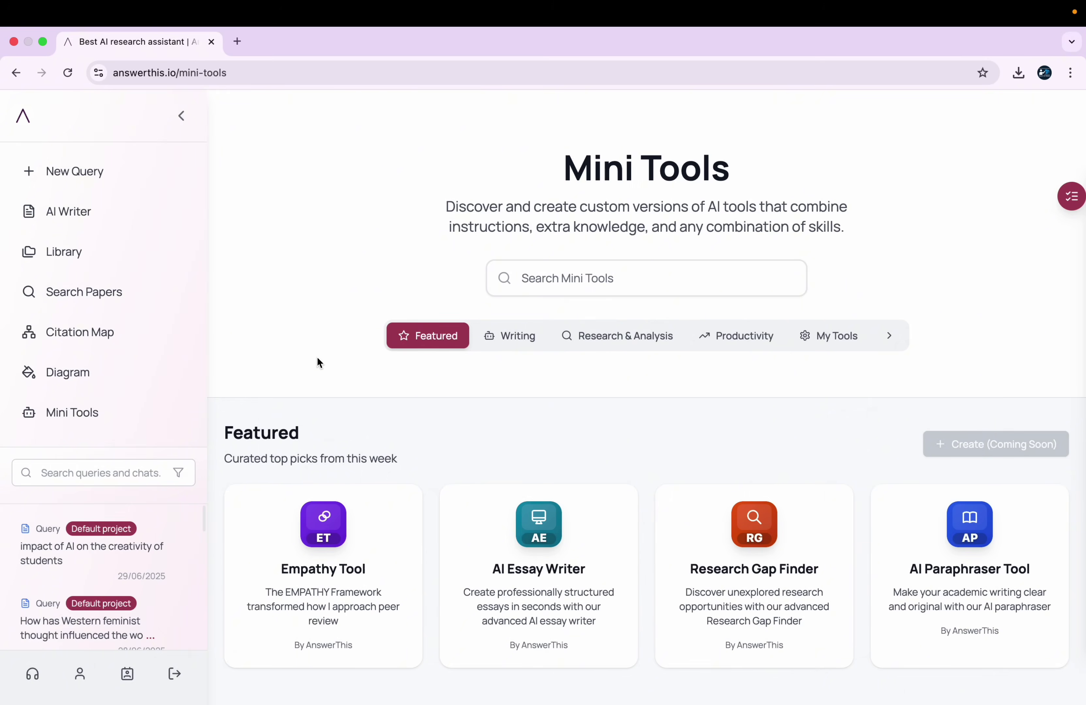
pyautogui.scroll(-3, 348, 366)
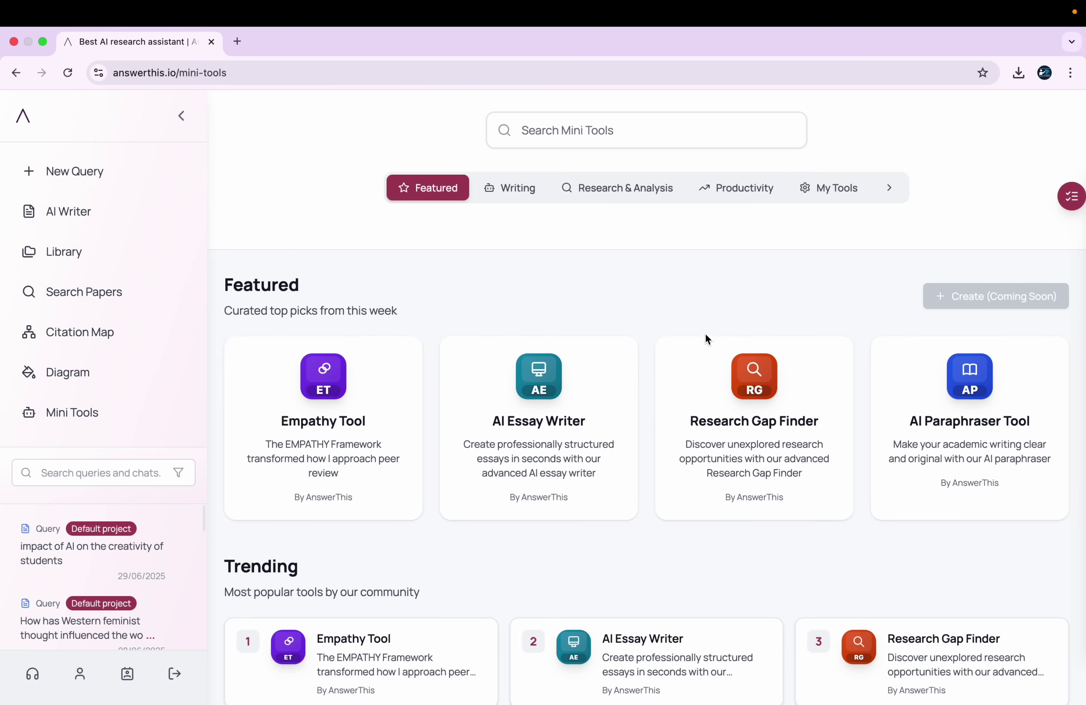
pyautogui.click(751, 436)
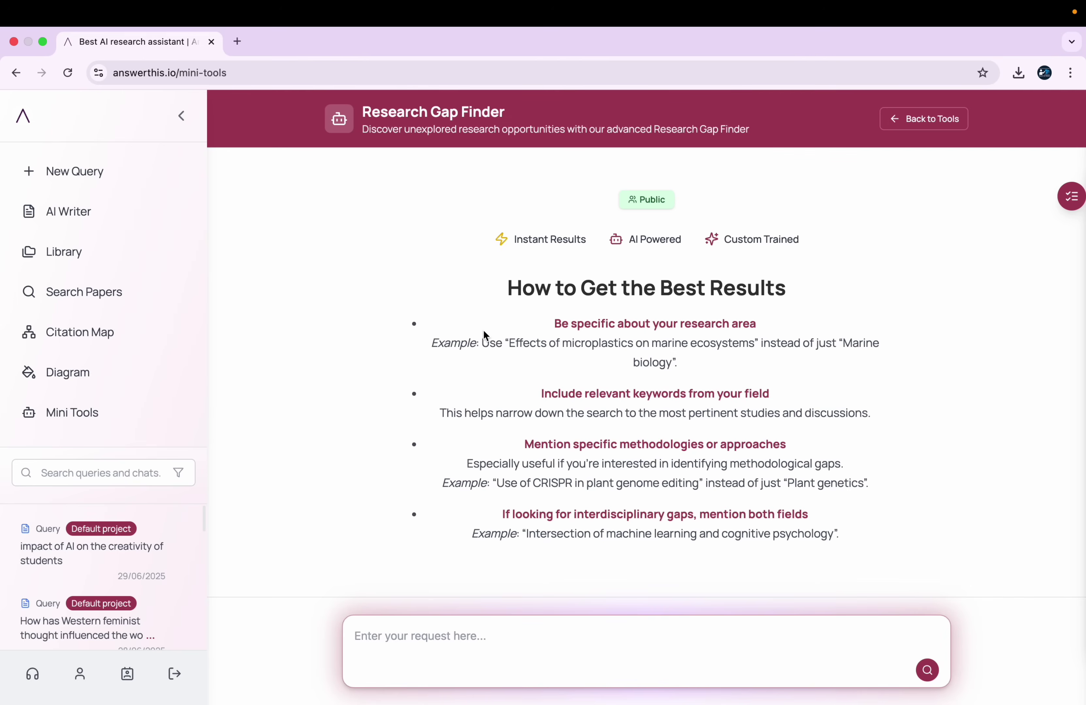
pyautogui.click(395, 637)
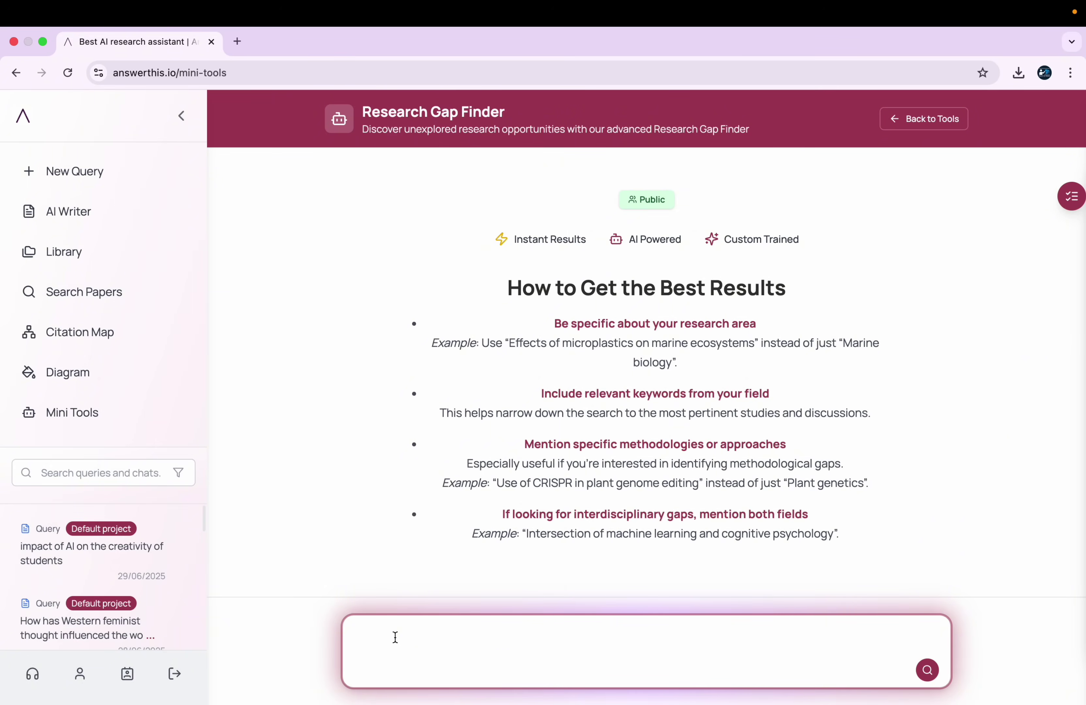
pyautogui.write('Education in eastern world')
pyautogui.press('Return')
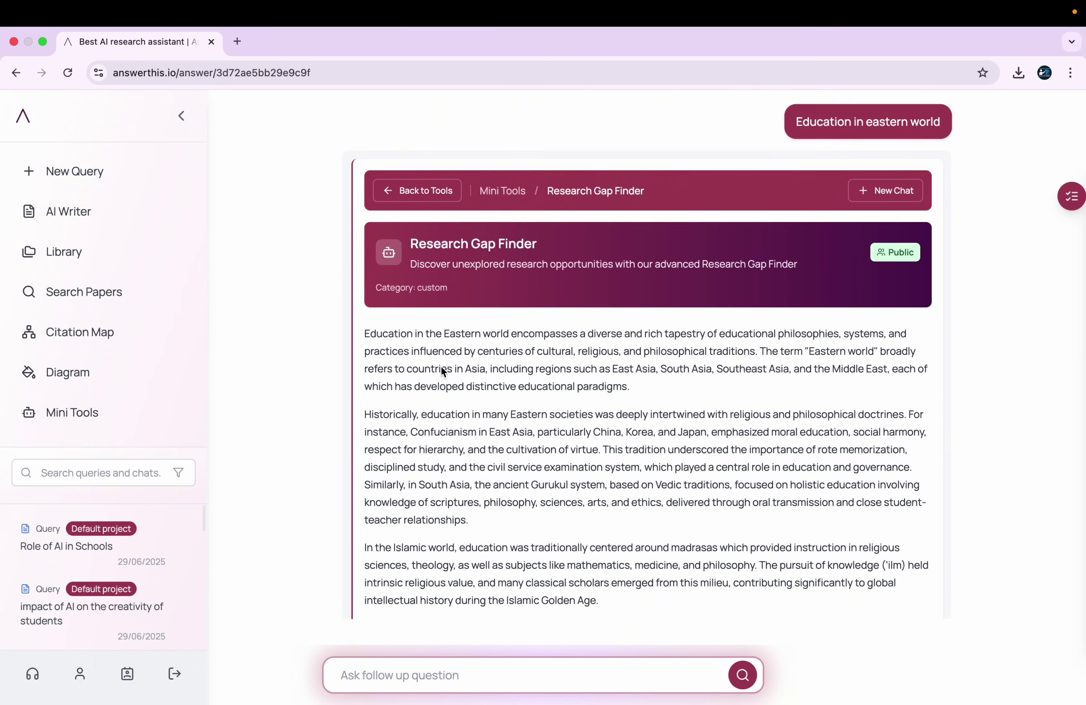
# - Scroll through the 'Education in eastern world' gap analysis to the citation card and back up
pyautogui.scroll(-2, 443, 371)
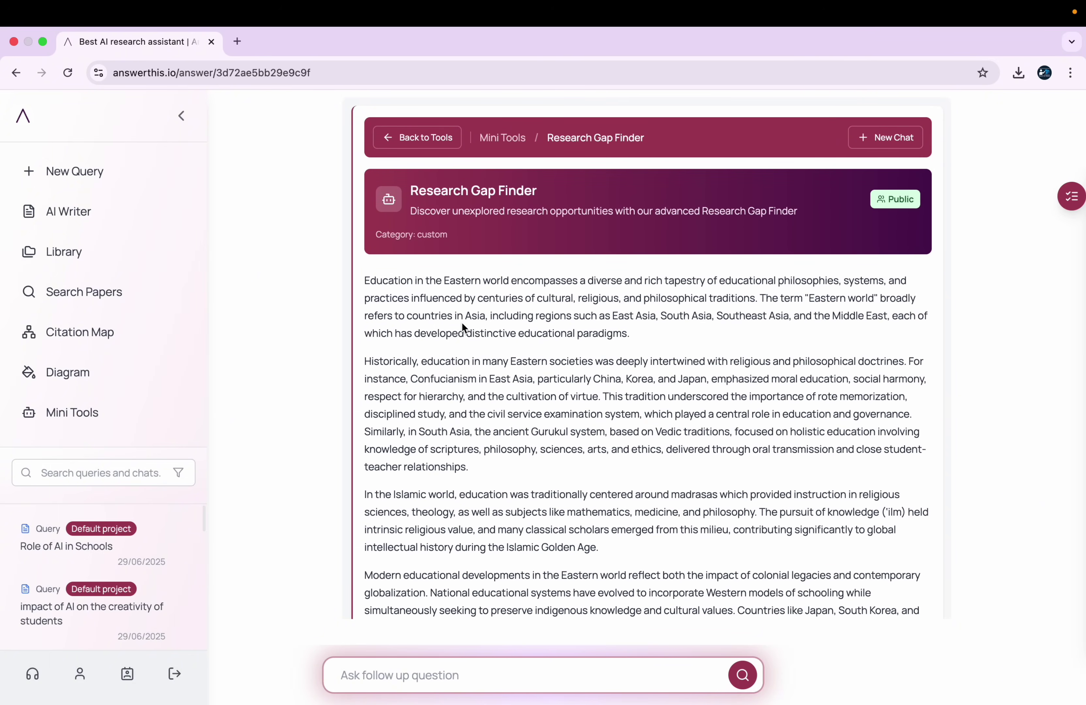
pyautogui.scroll(-2, 449, 354)
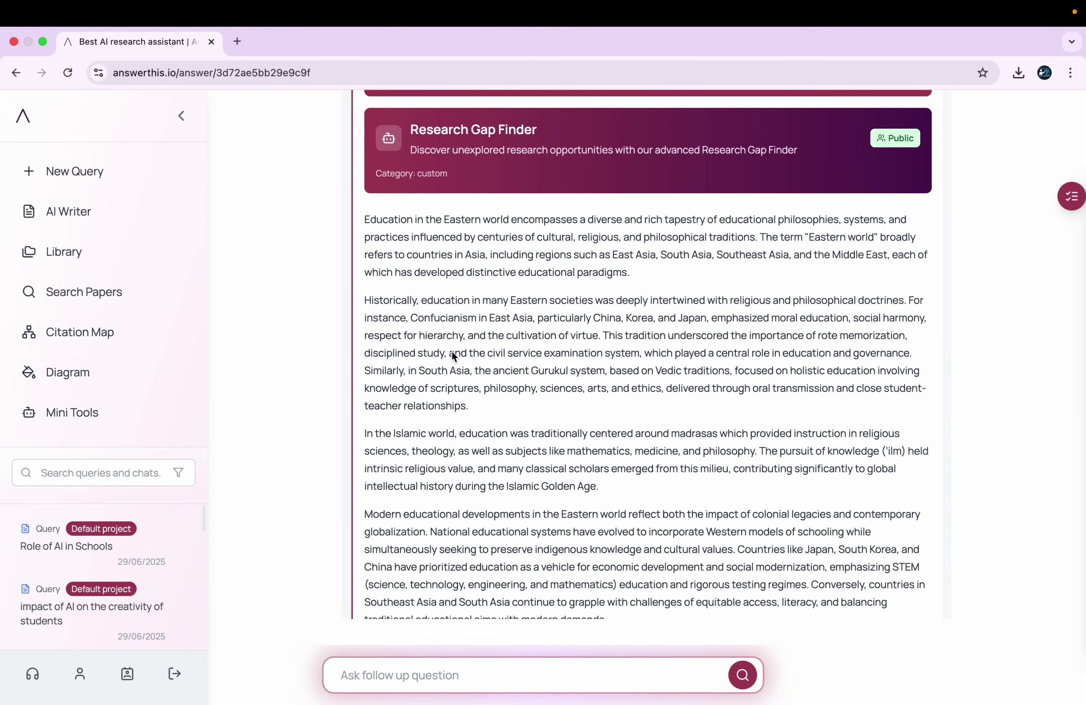
pyautogui.scroll(-3, 441, 470)
pyautogui.scroll(-2, 441, 470)
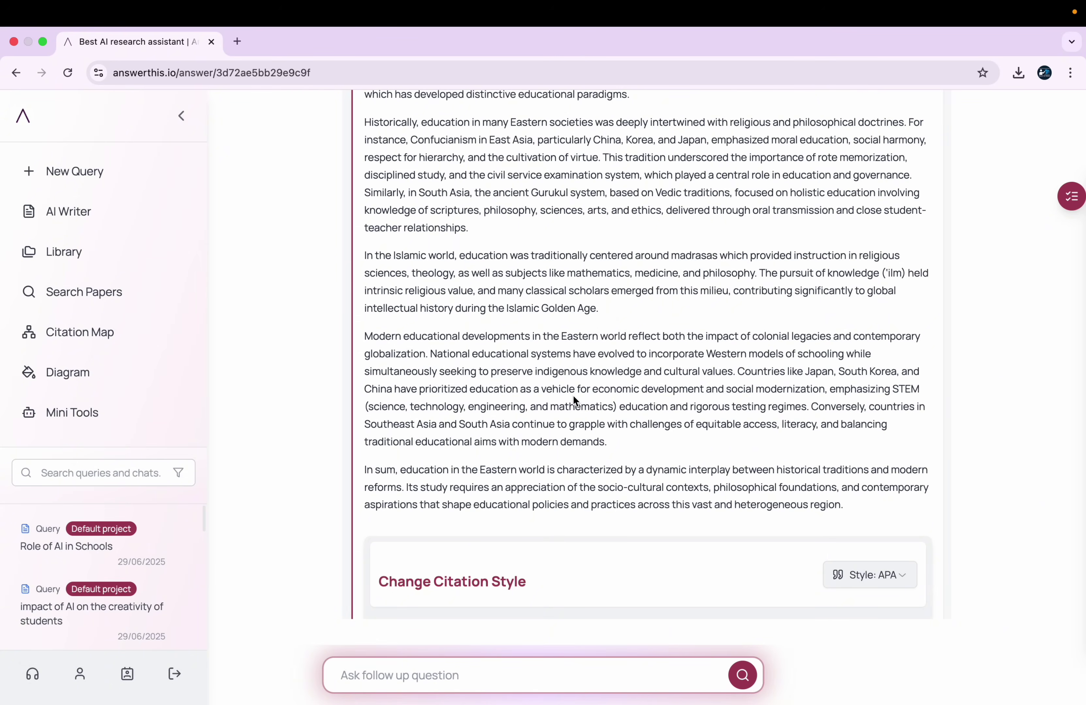
pyautogui.scroll(8, 592, 389)
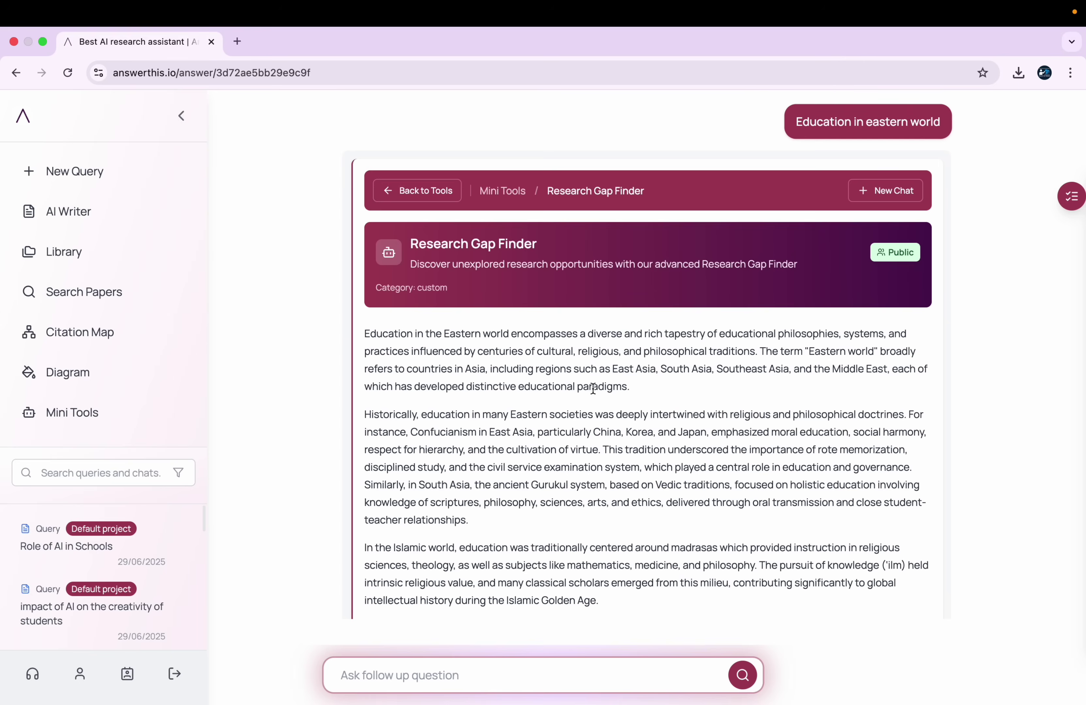